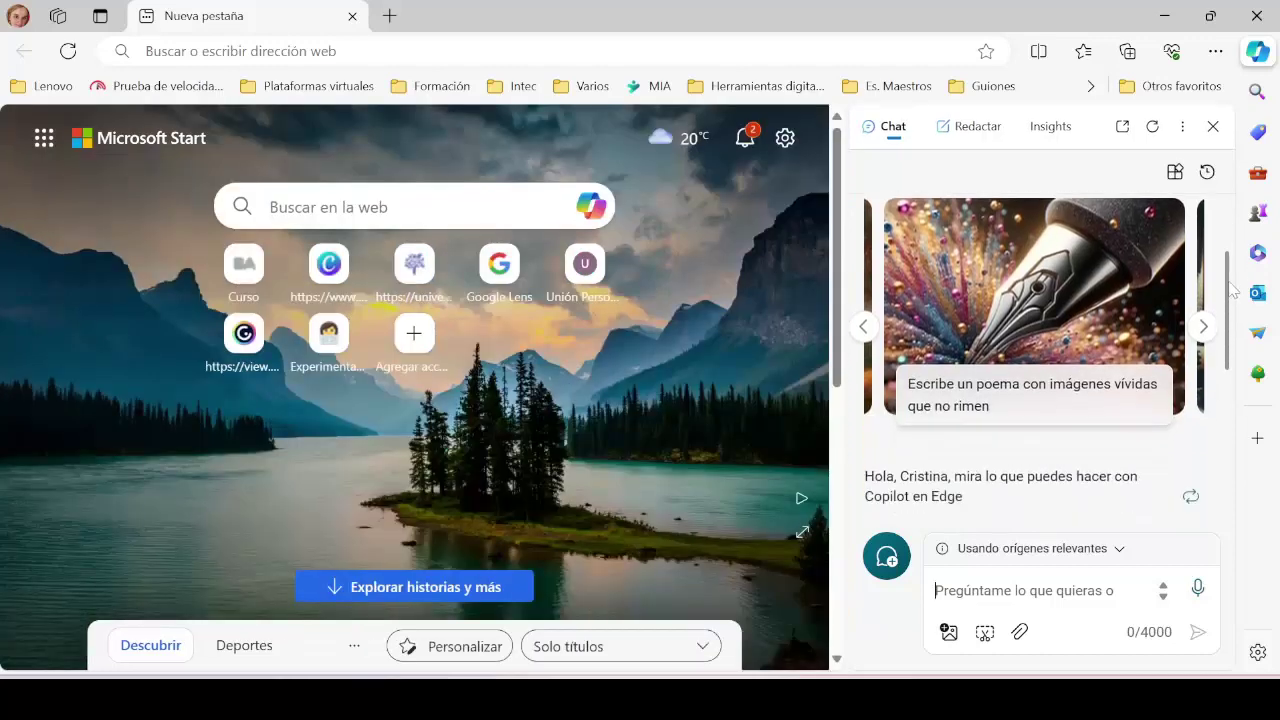
# - Close the Copilot sidebar and search the web for Julio Cortázar using the suggested writer entry
pyautogui.moveTo(1231, 285); pyautogui.dragTo(1233, 305)
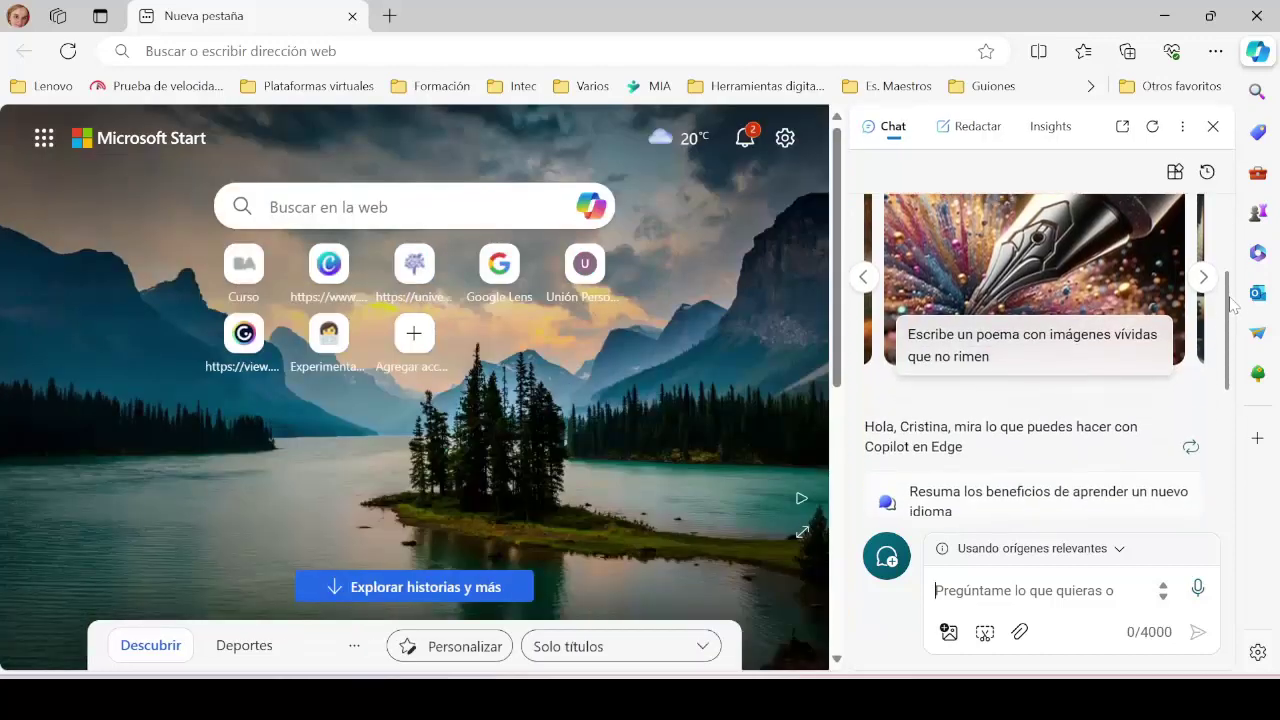
pyautogui.hotkey('ctrl', 'shift', '.')
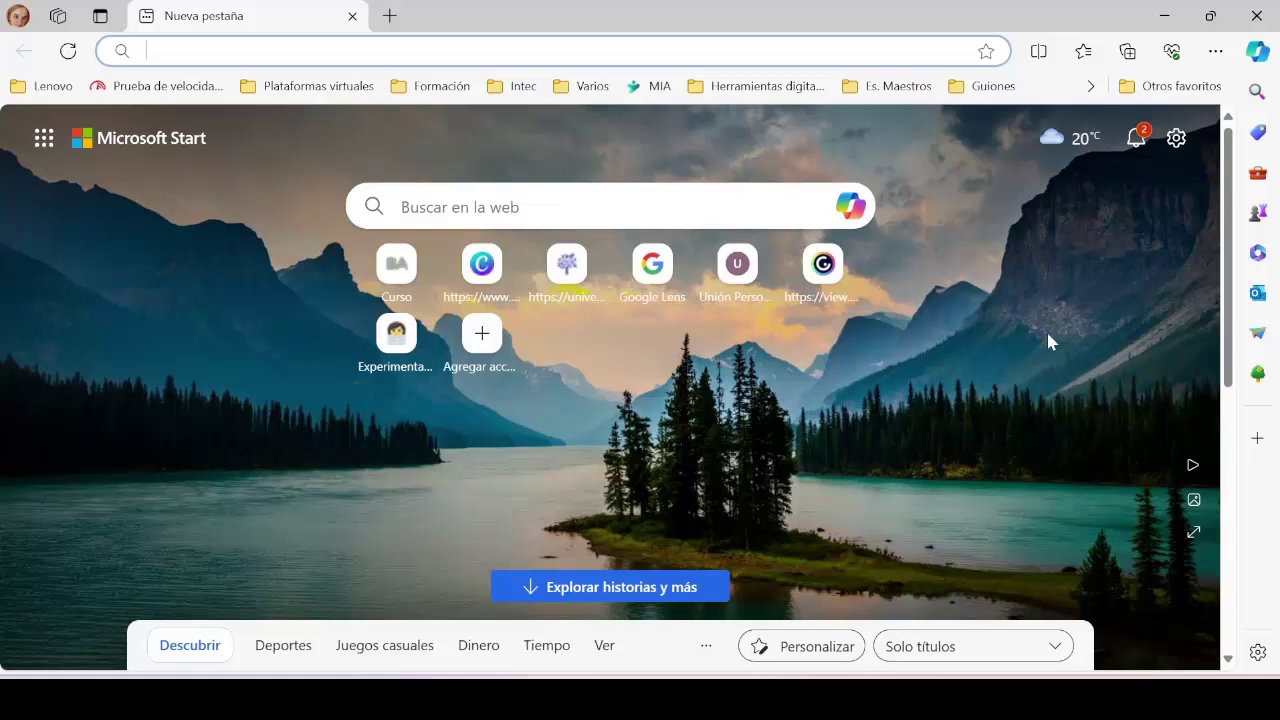
pyautogui.click(790, 207)
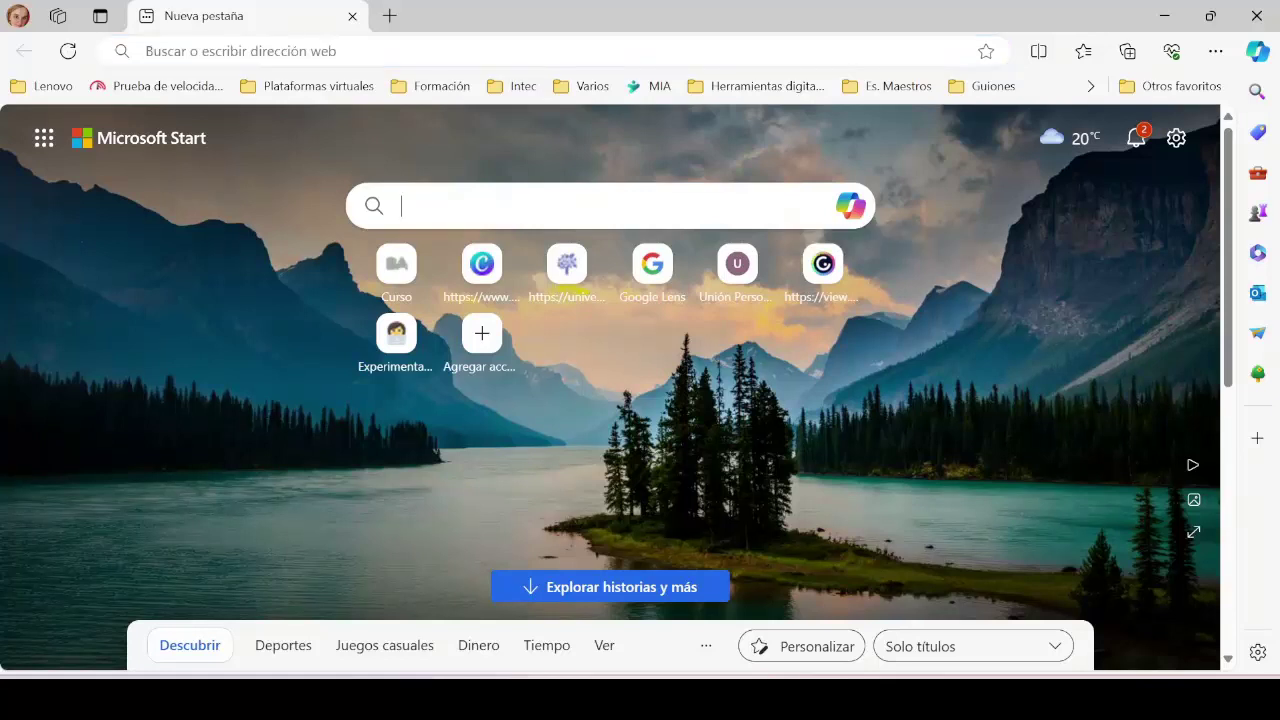
pyautogui.write('julio')
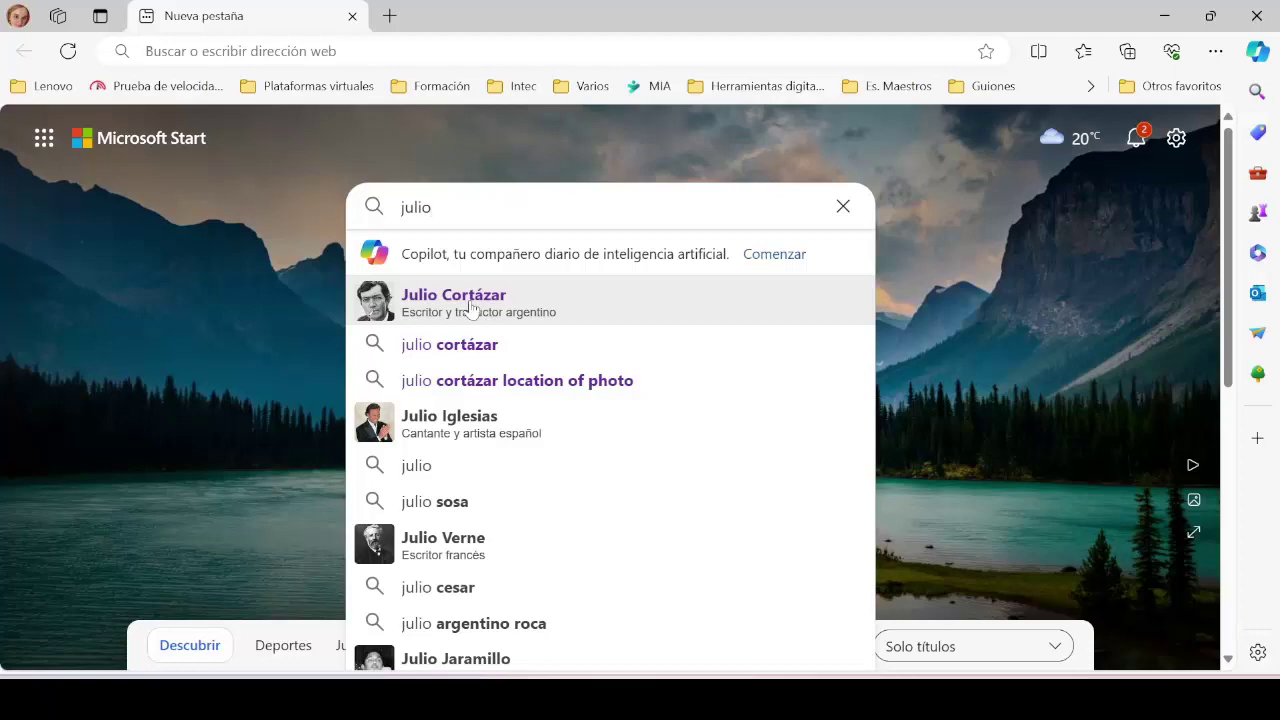
pyautogui.click(471, 305)
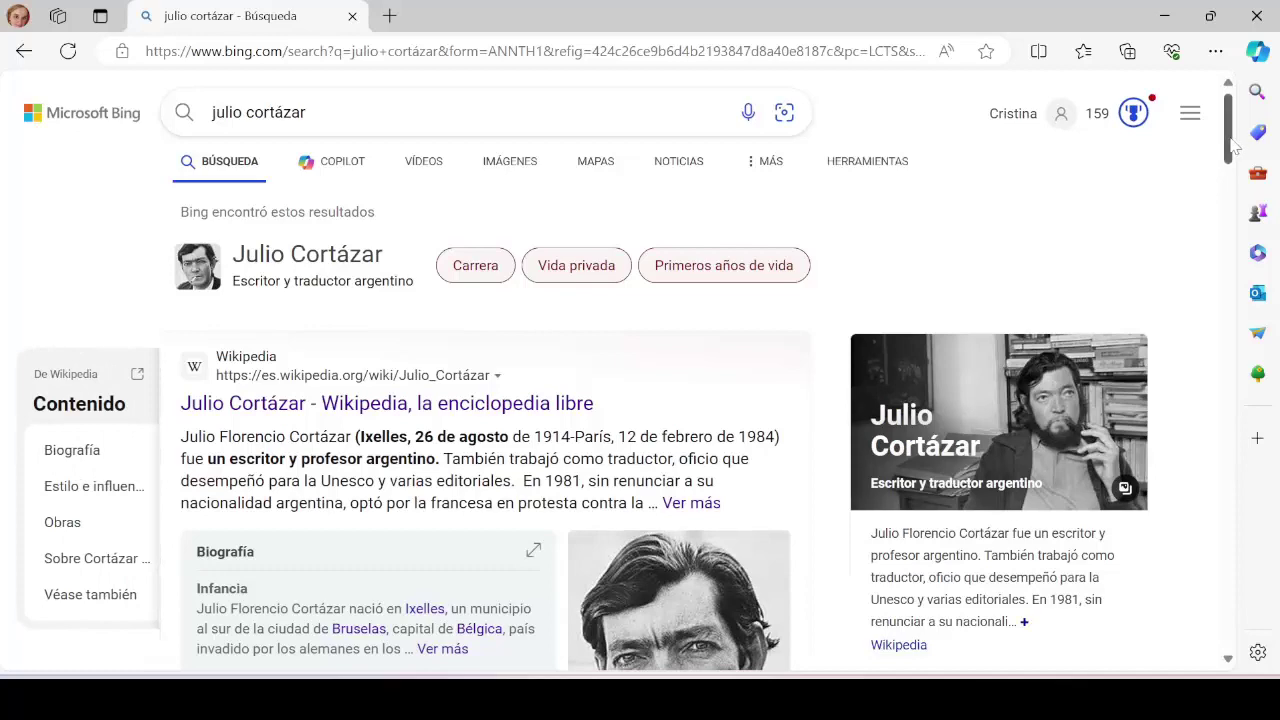
# - Get Copilot's answer for the Julio Cortázar search and review its text and cited sources
pyautogui.scroll(-1, 1234, 146)
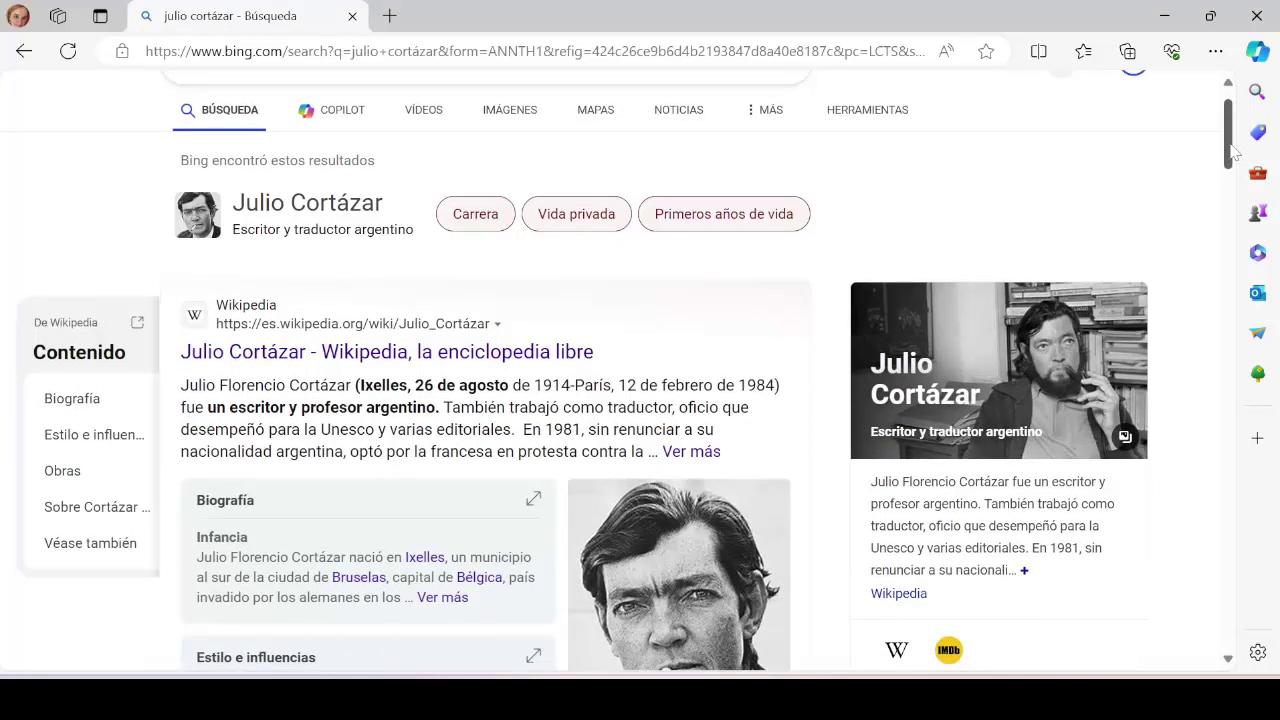
pyautogui.scroll(-3, 1234, 150)
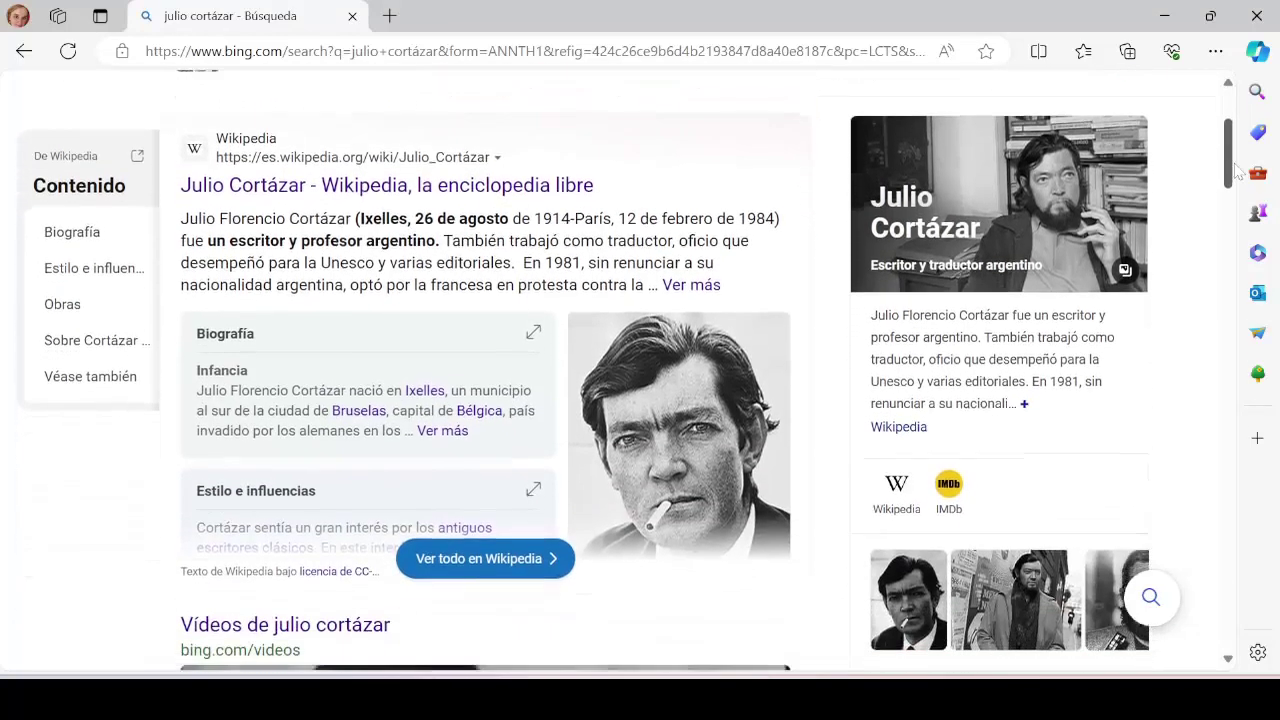
pyautogui.moveTo(1237, 172); pyautogui.dragTo(1235, 114)
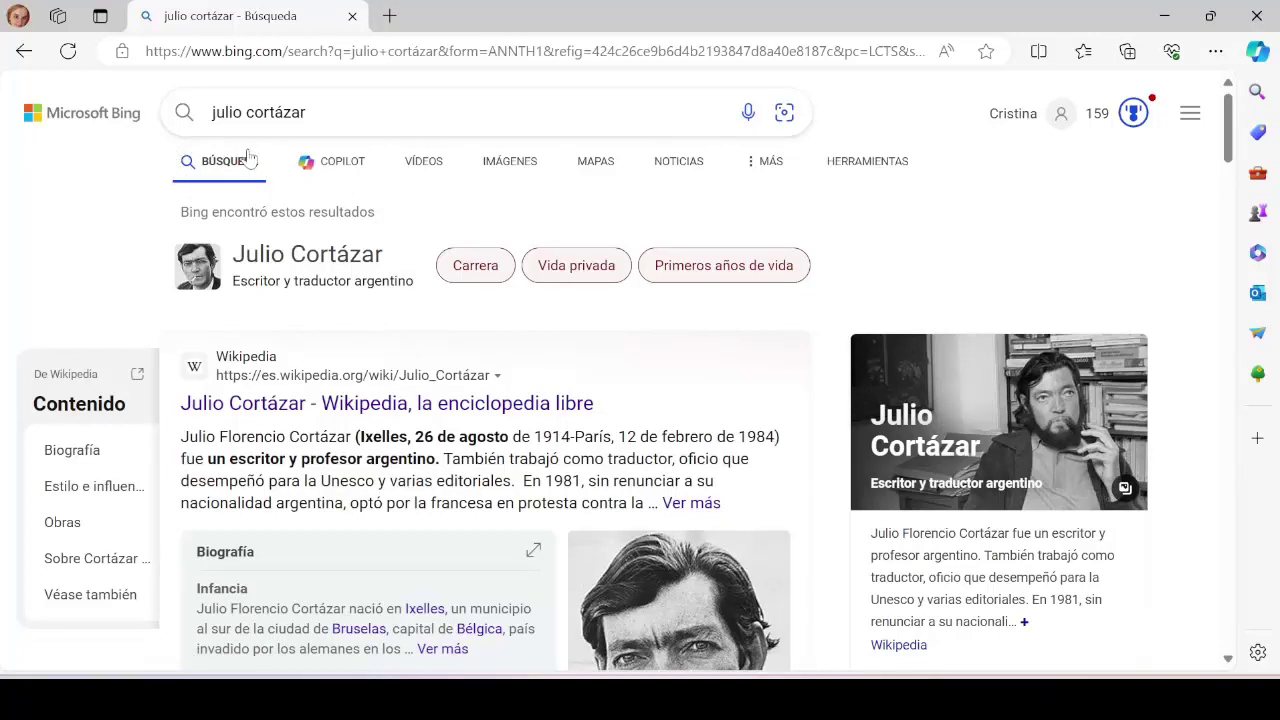
pyautogui.click(333, 165)
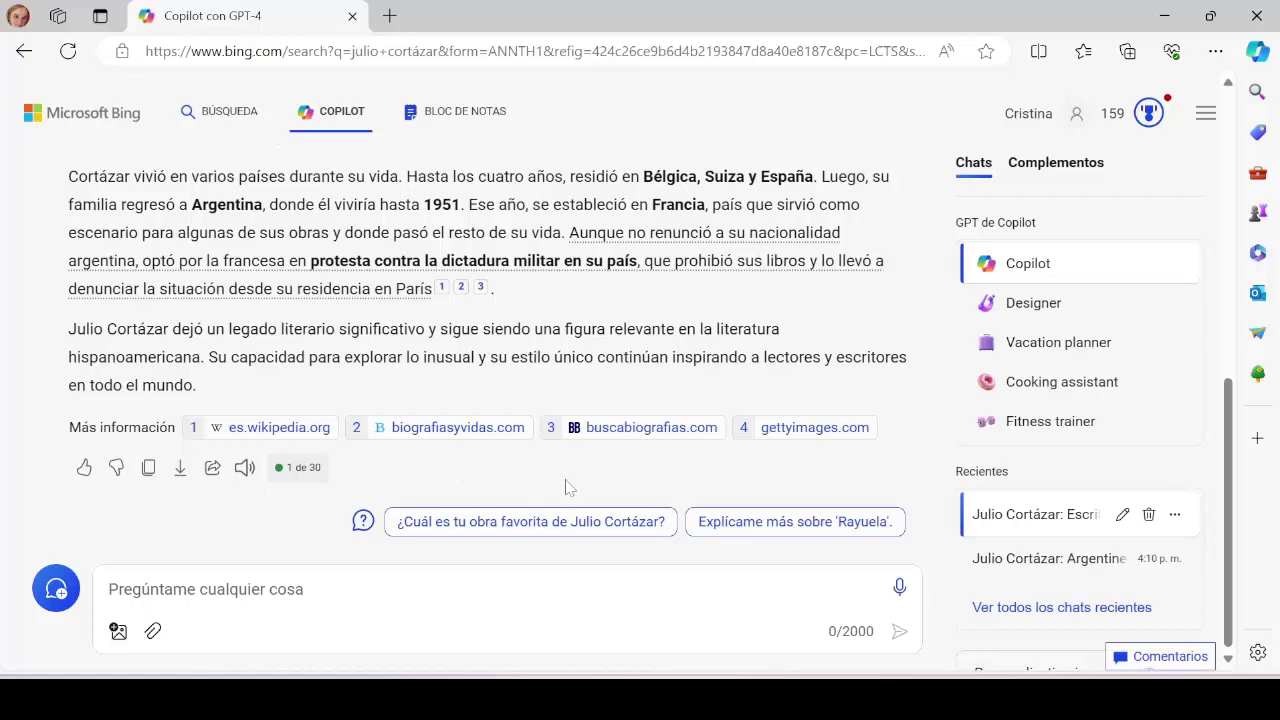
pyautogui.scroll(3, 580, 350)
pyautogui.scroll(1, 480, 350)
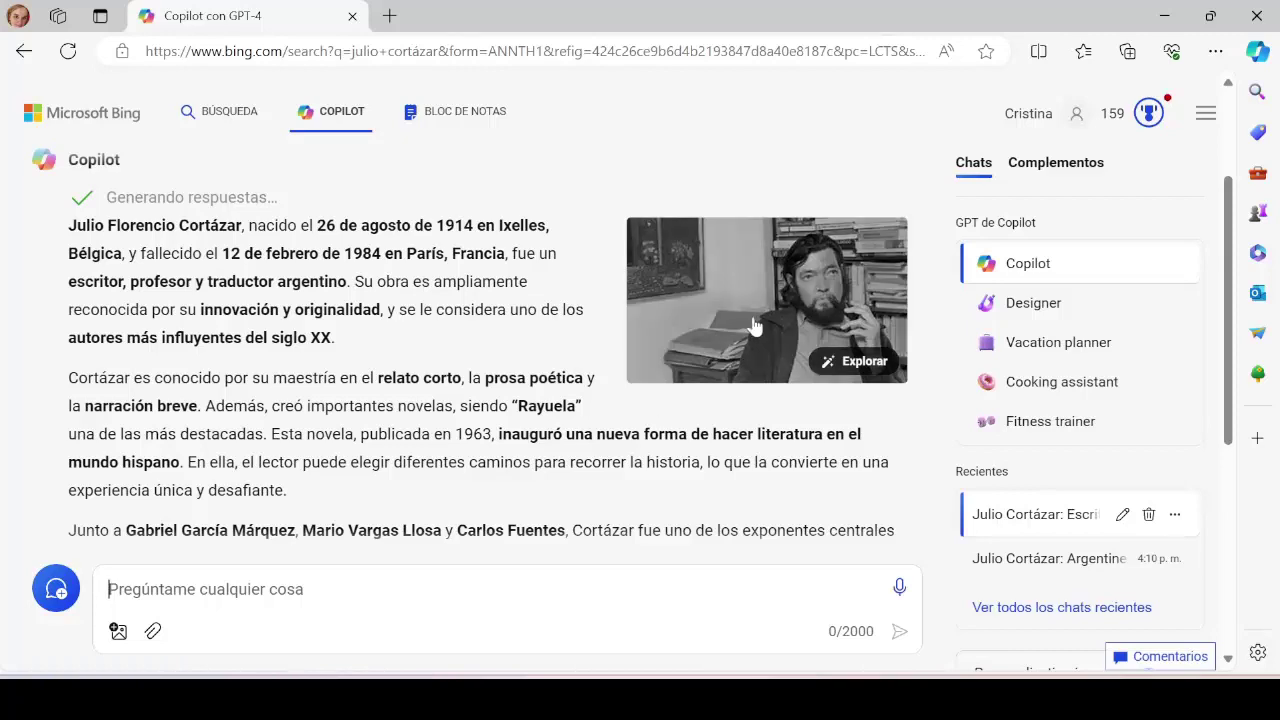
pyautogui.scroll(-4, 757, 328)
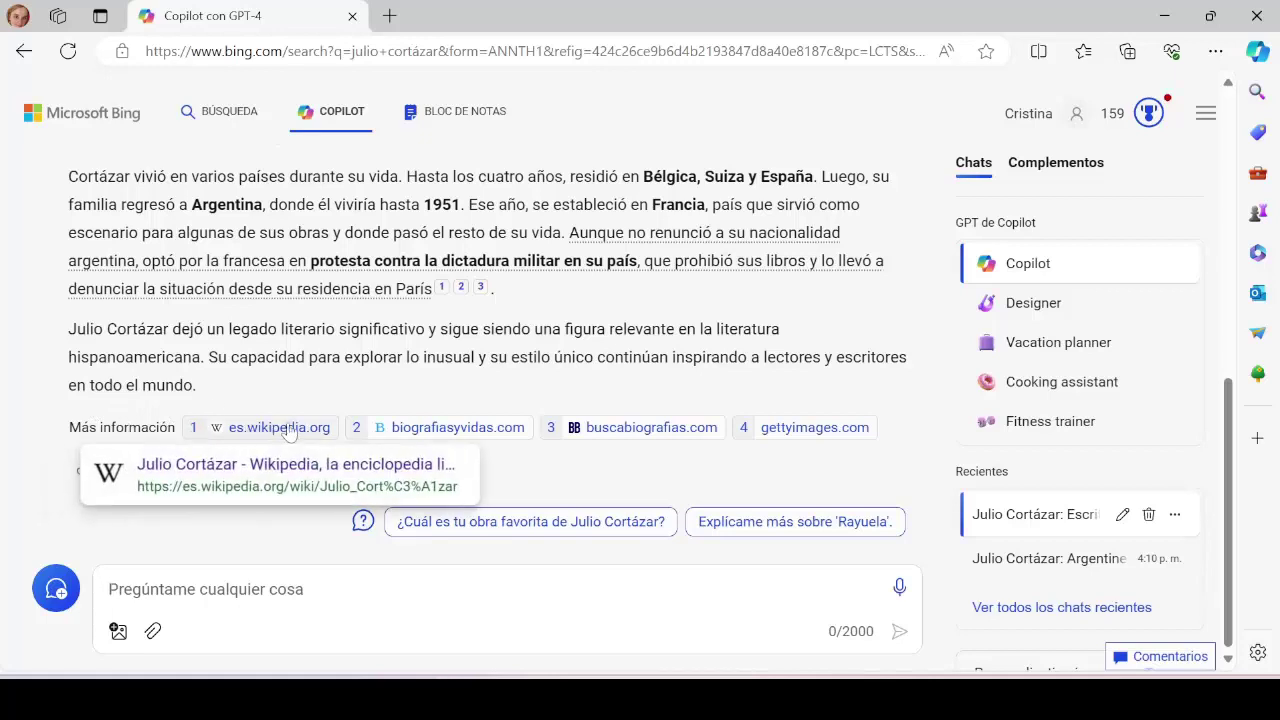
pyautogui.moveTo(484, 430)
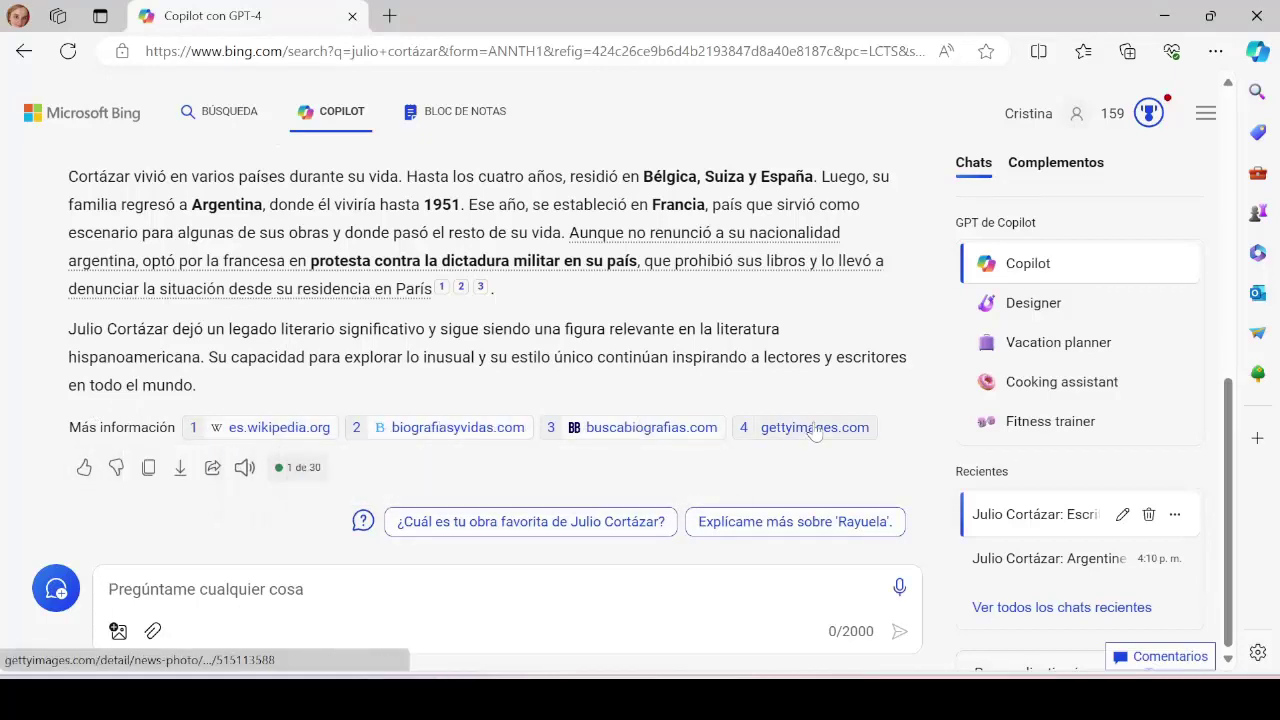
pyautogui.moveTo(815, 430)
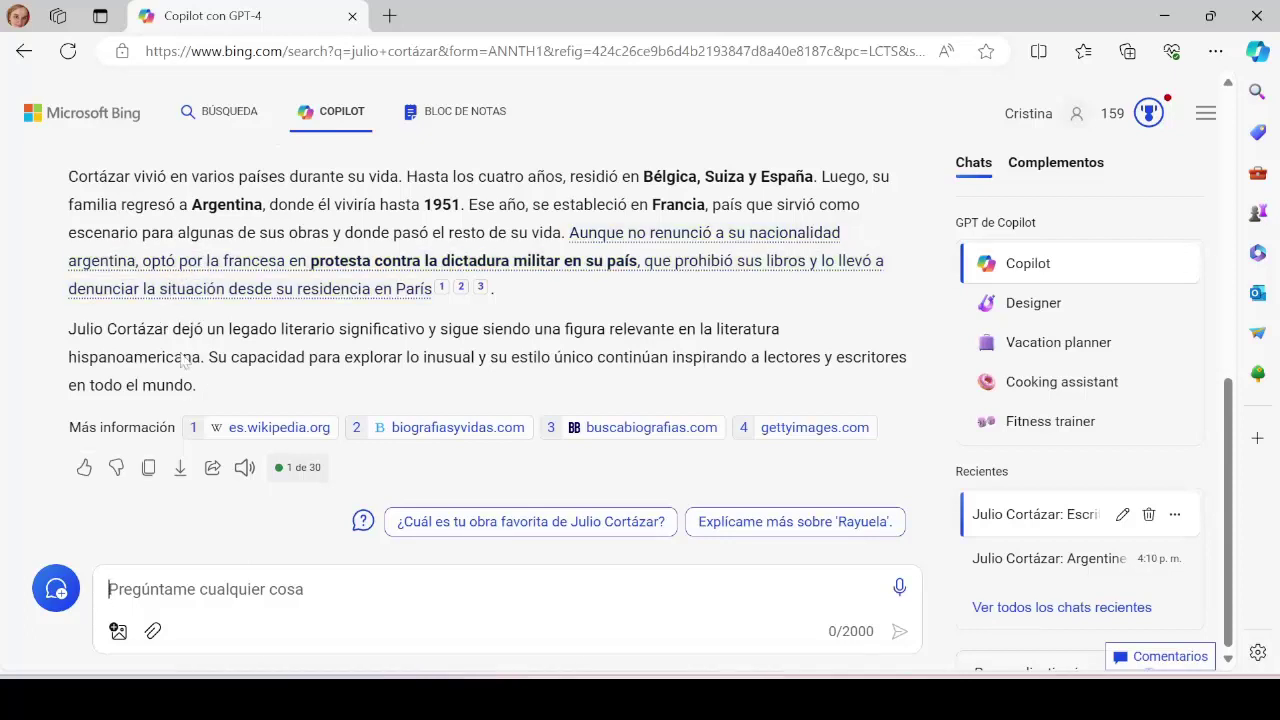
# - Check the export formats and the sharing options for the Copilot answer, leaving it neither exported nor shared
pyautogui.click(180, 469)
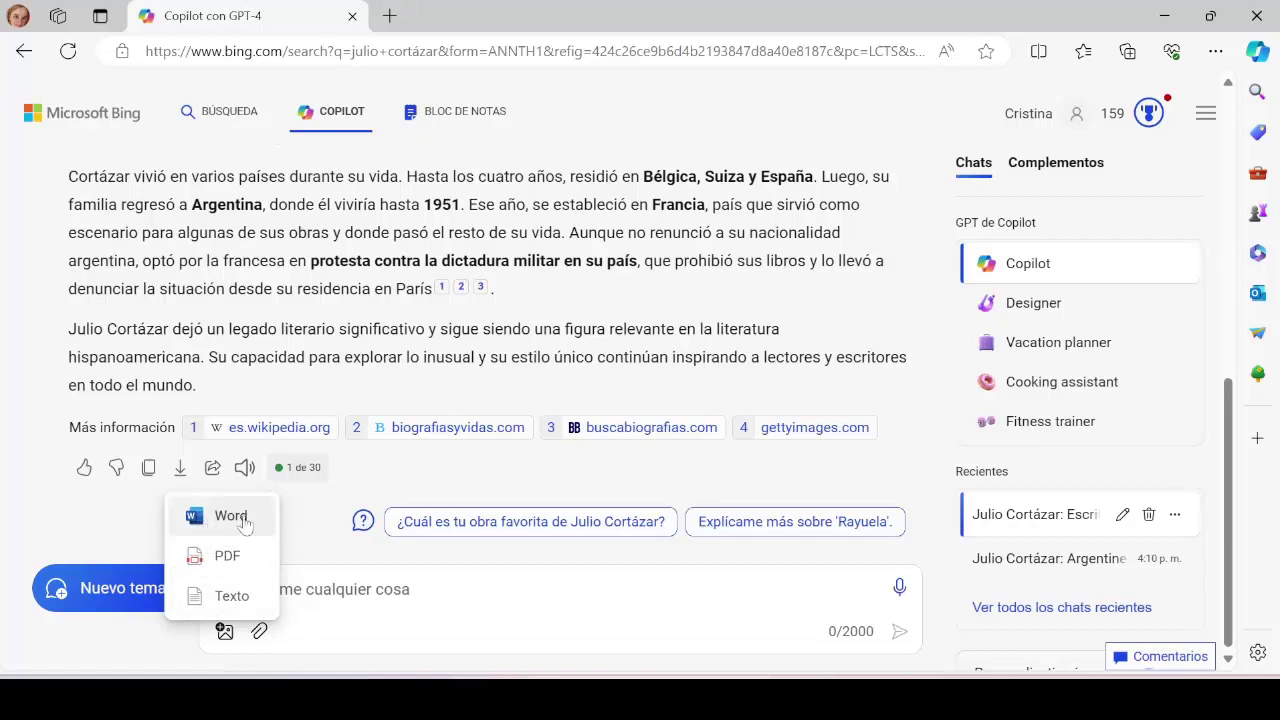
pyautogui.click(213, 468)
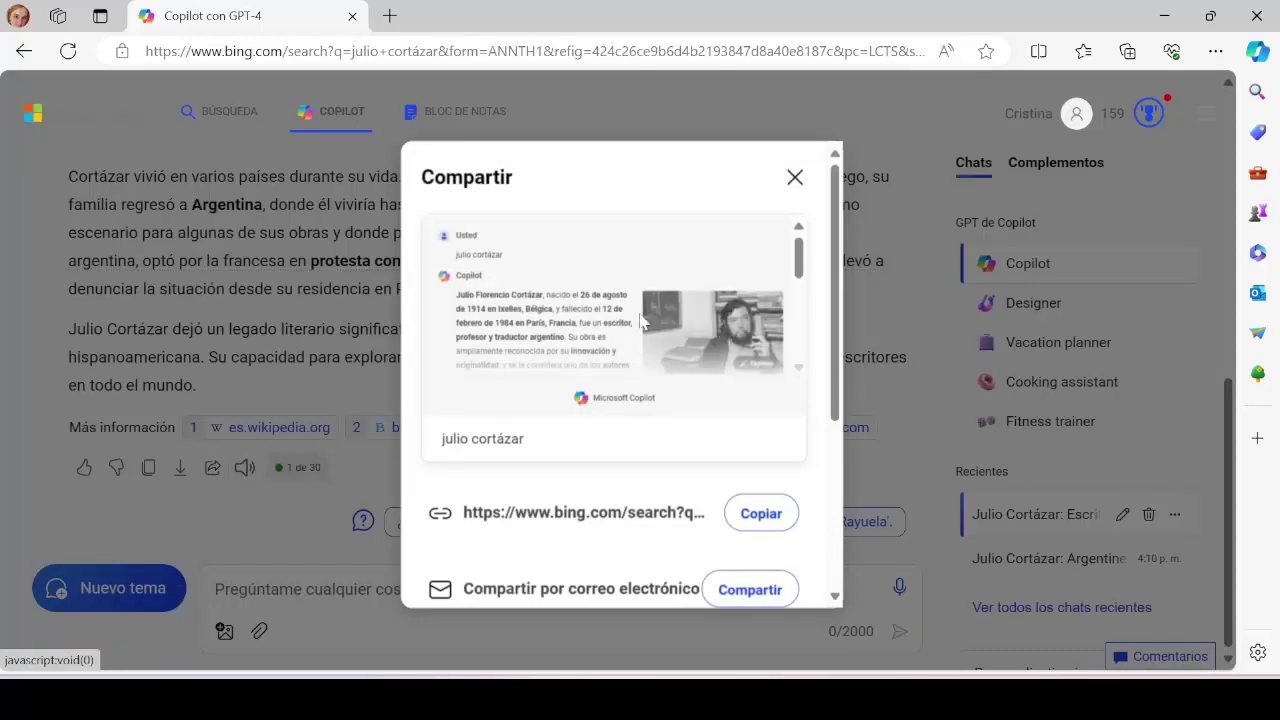
pyautogui.moveTo(838, 257); pyautogui.dragTo(842, 361)
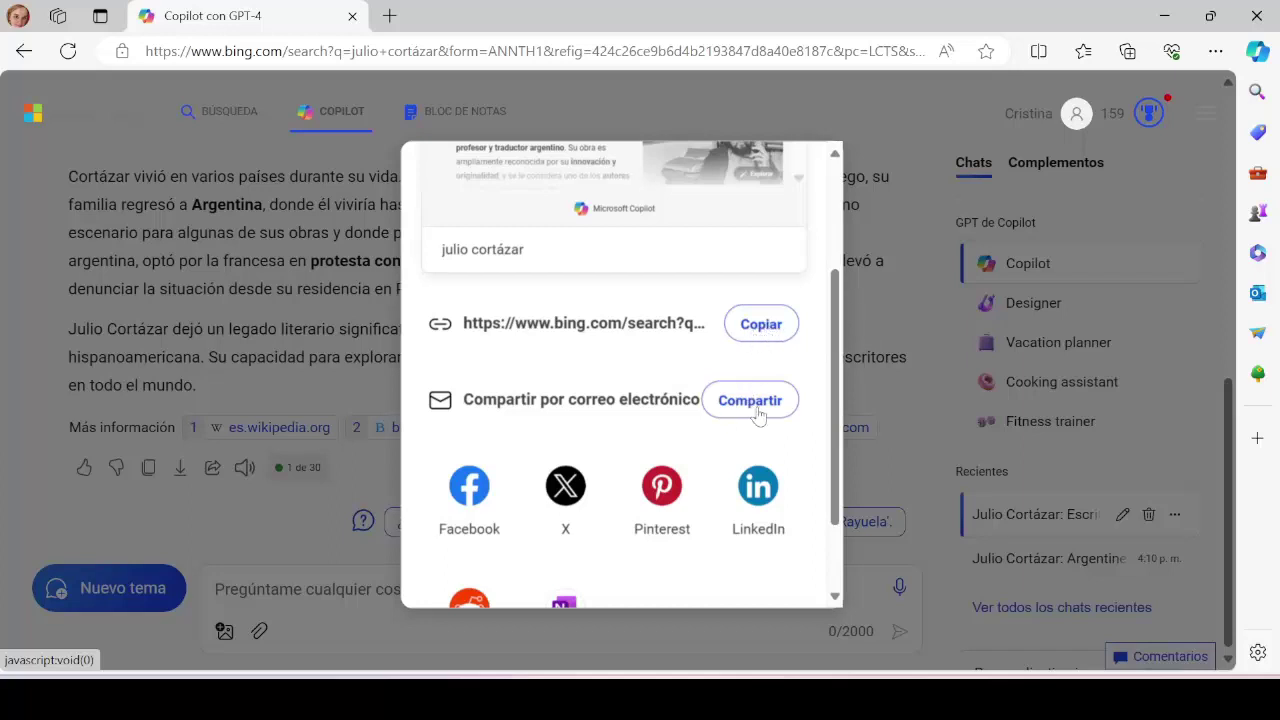
pyautogui.moveTo(839, 370); pyautogui.dragTo(838, 414)
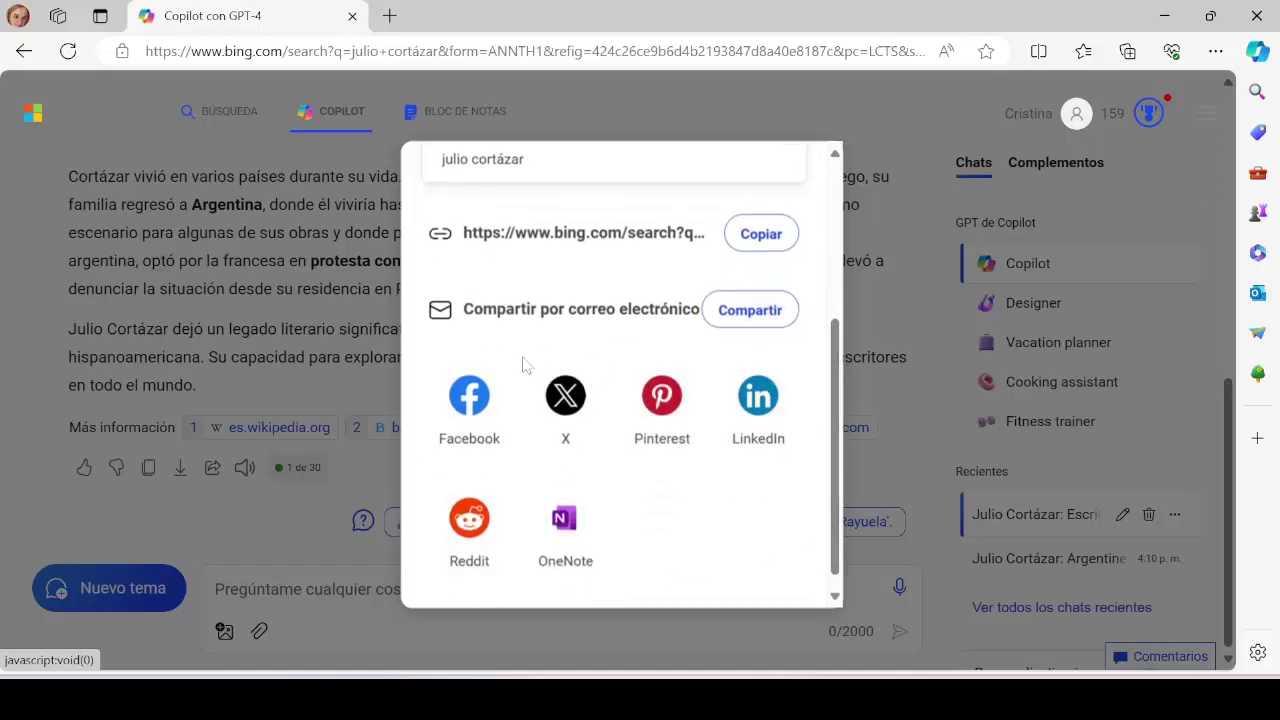
pyautogui.click(341, 526)
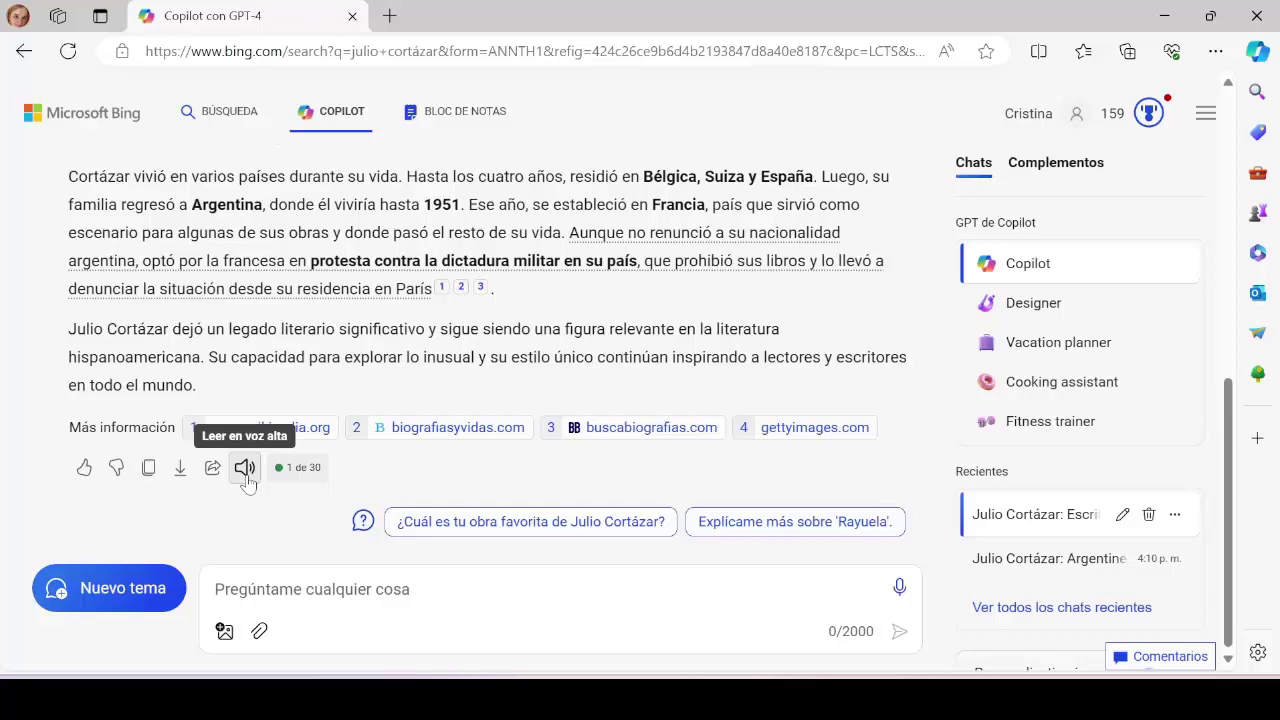
# - Have the Copilot answer about Julio Cortázar read aloud and stop the playback
pyautogui.scroll(5, 370, 315)
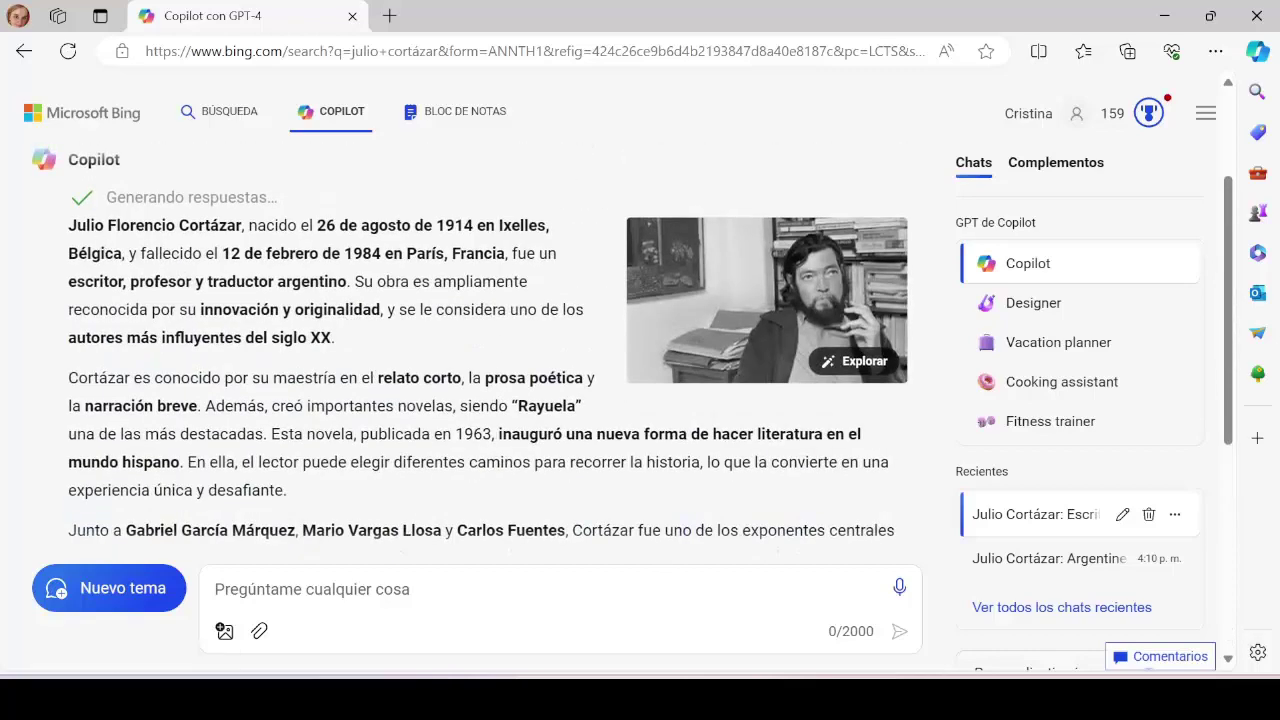
pyautogui.scroll(-5, 430, 360)
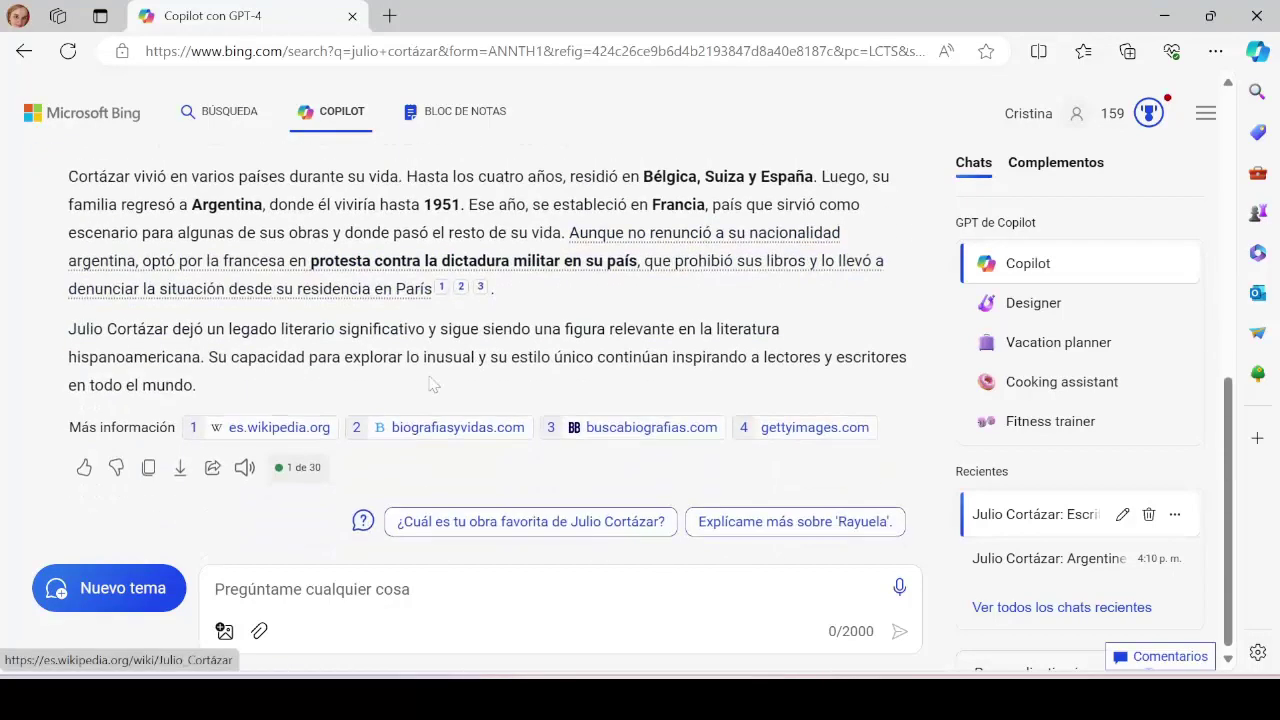
pyautogui.click(245, 468)
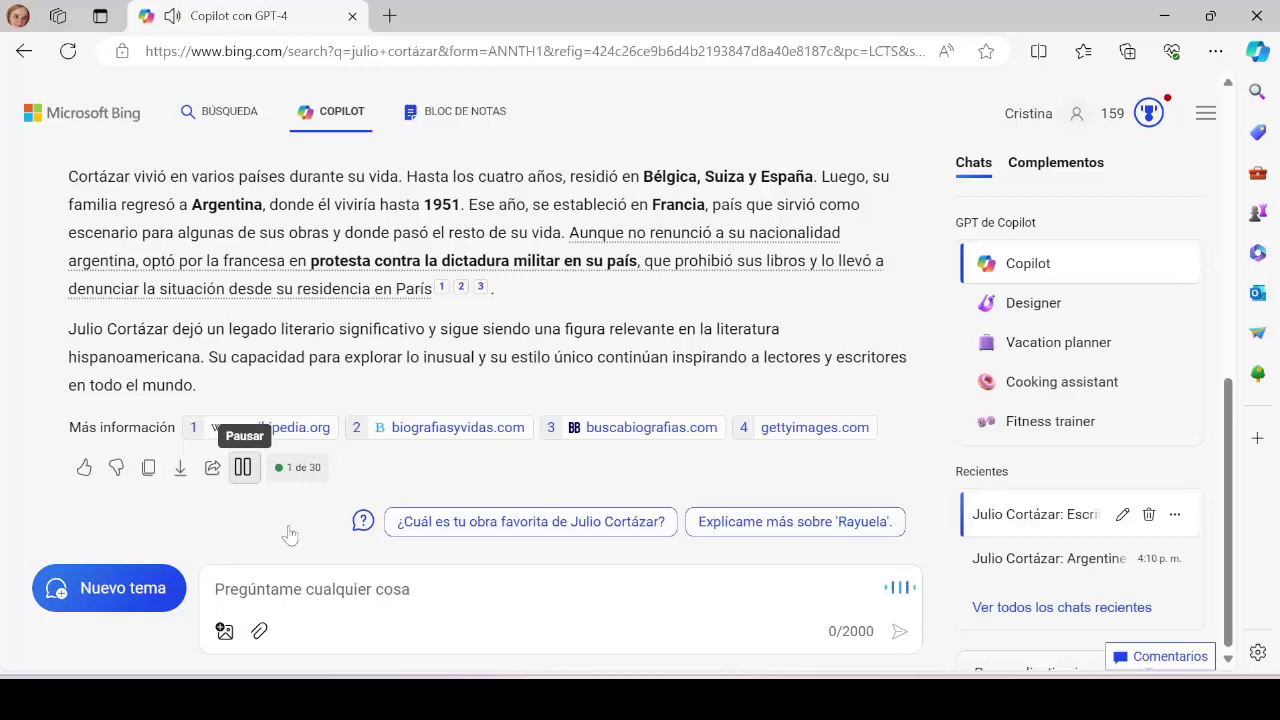
pyautogui.scroll(5, 330, 420)
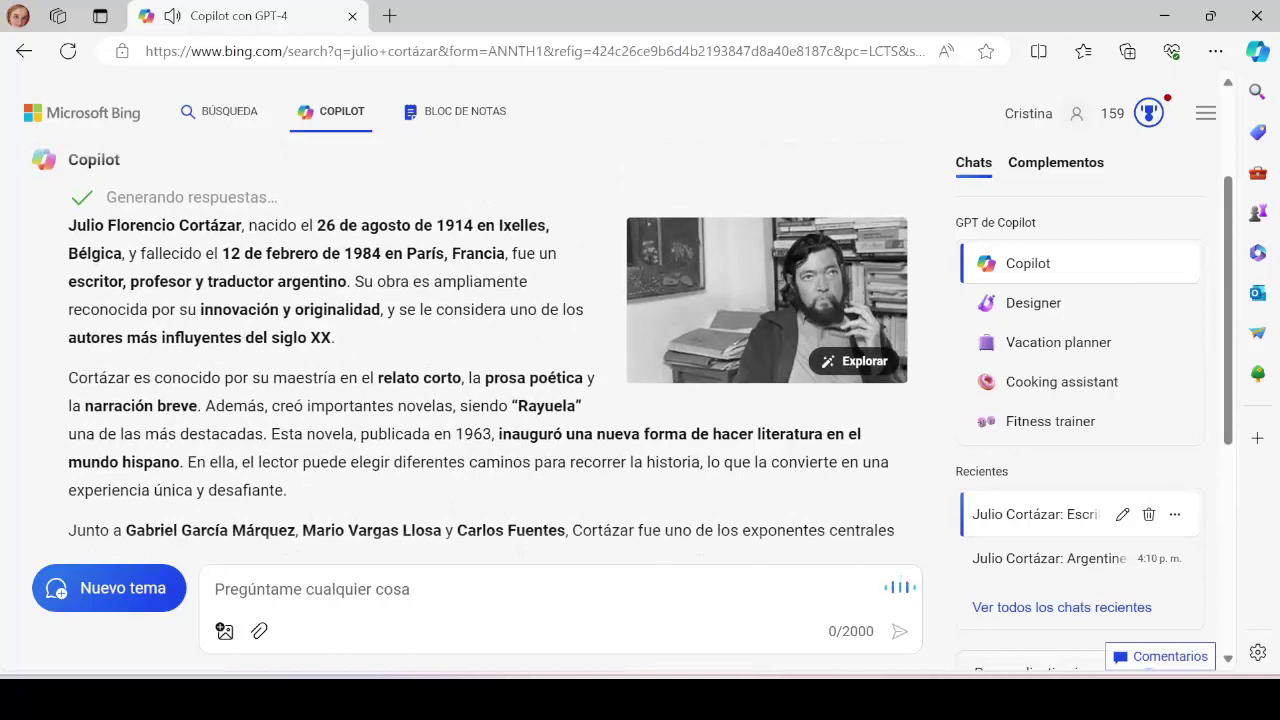
pyautogui.moveTo(222, 253); pyautogui.dragTo(352, 281)
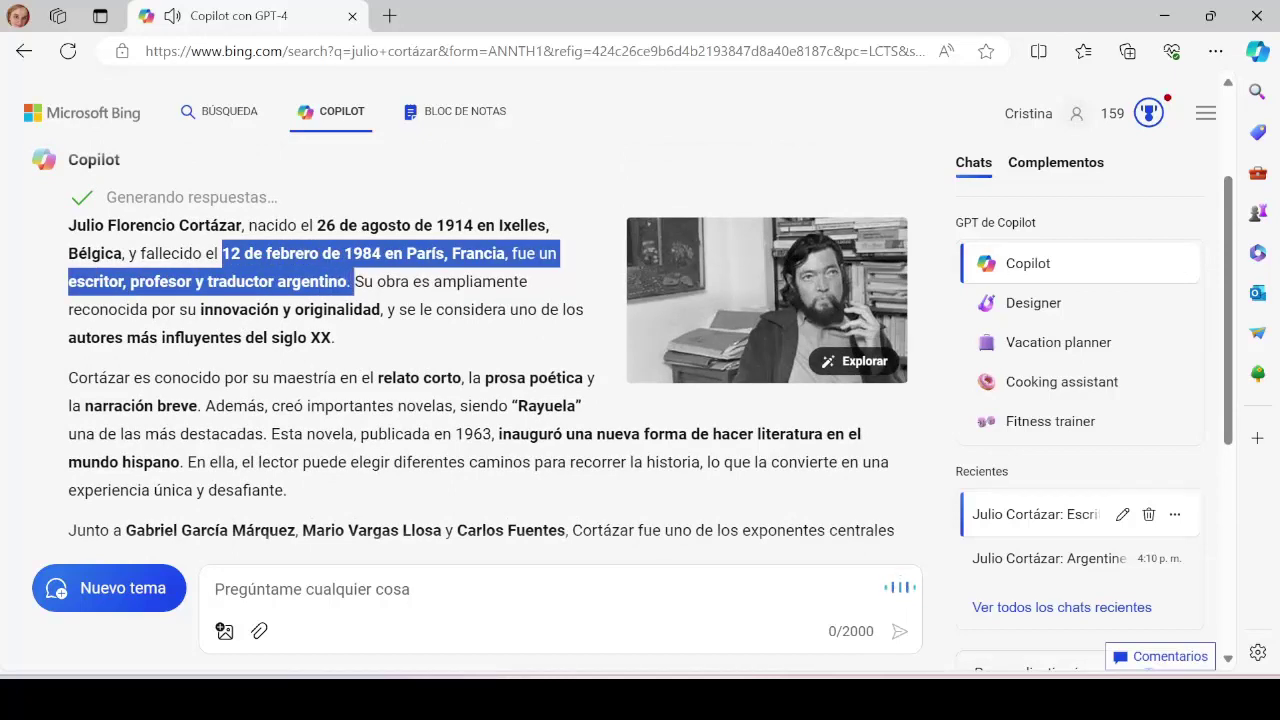
pyautogui.scroll(-5, 245, 470)
pyautogui.click(245, 468)
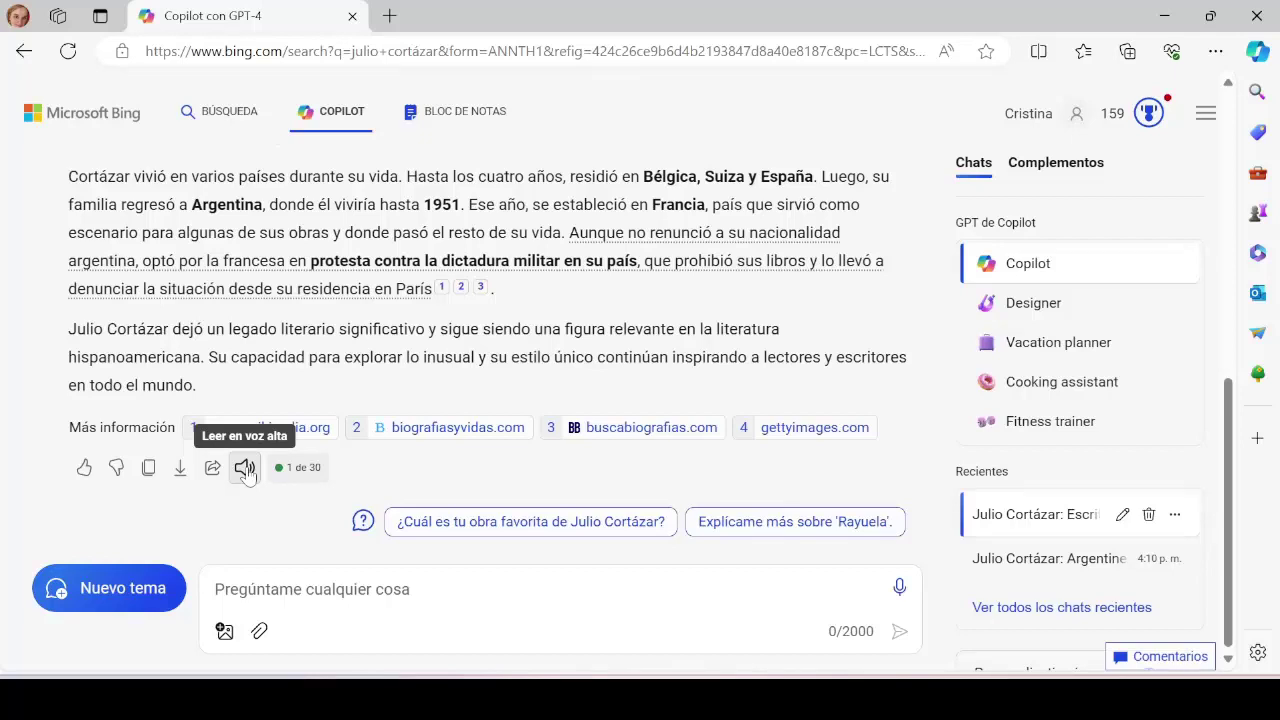
pyautogui.click(245, 468)
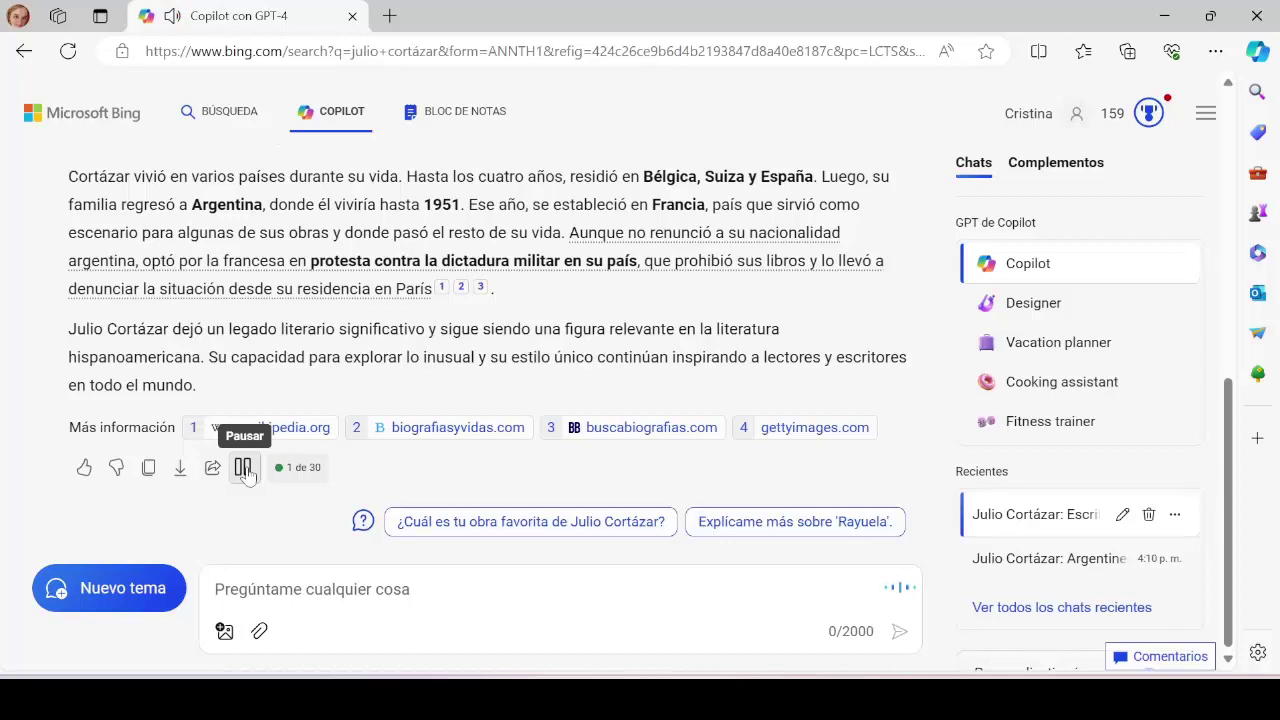
pyautogui.click(245, 469)
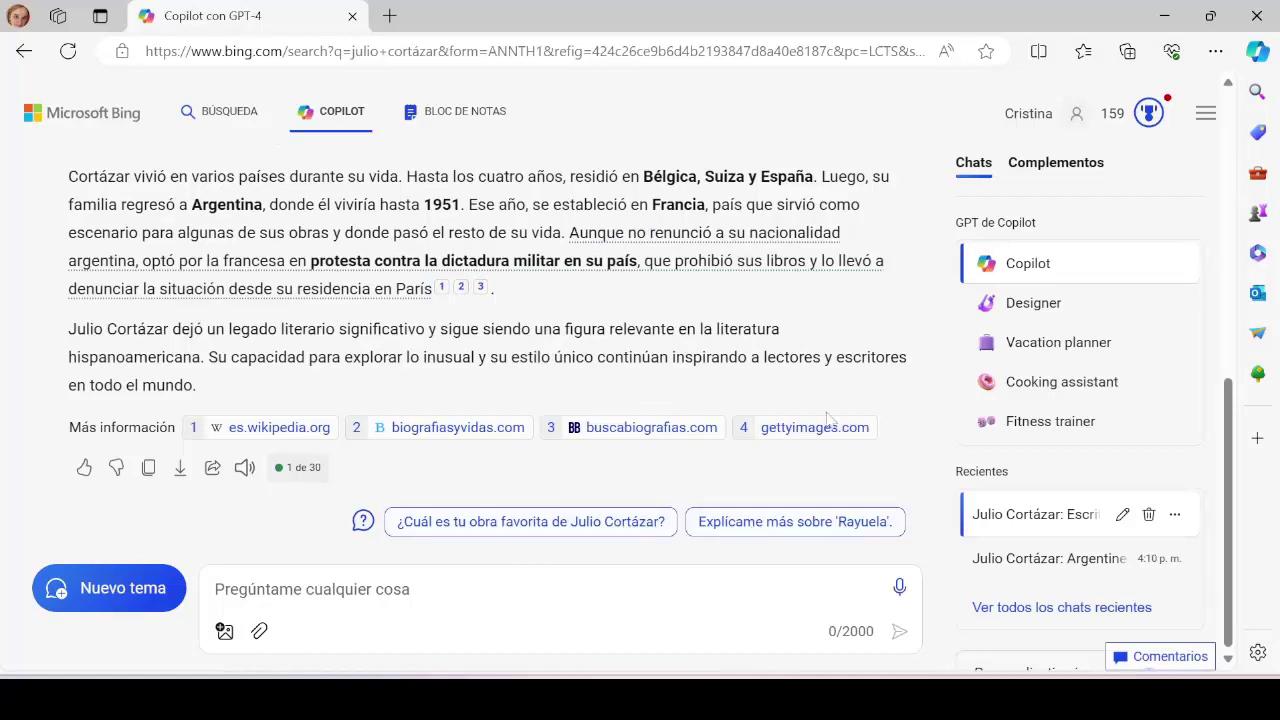
# - Ask Copilot the suggested follow-up "Explícame más sobre 'Rayuela'."
pyautogui.scroll(3, 829, 416)
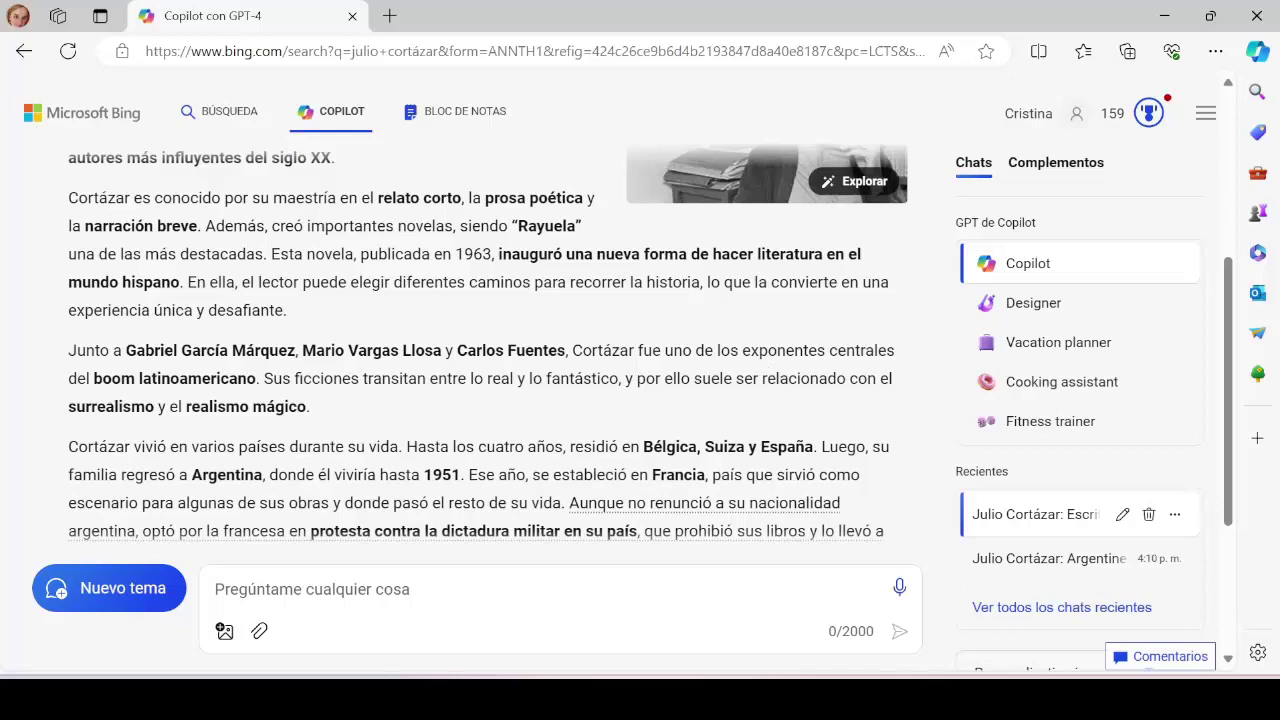
pyautogui.scroll(-3, 755, 400)
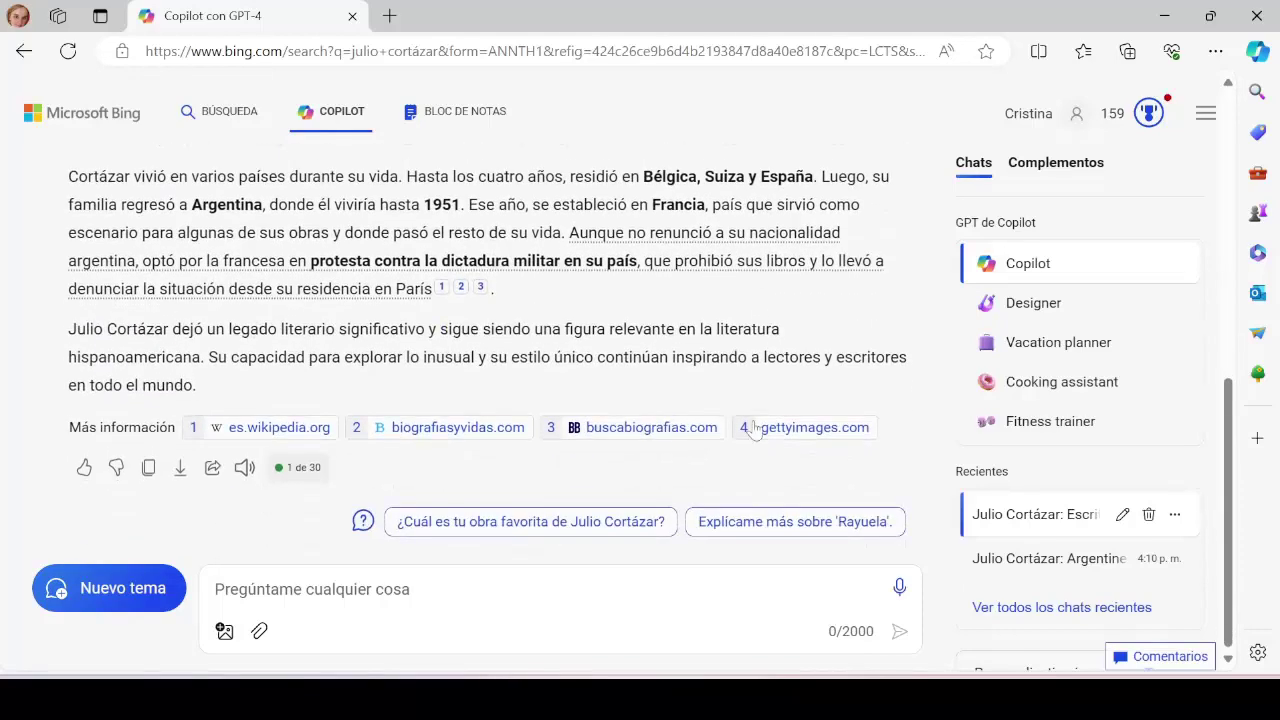
pyautogui.click(785, 527)
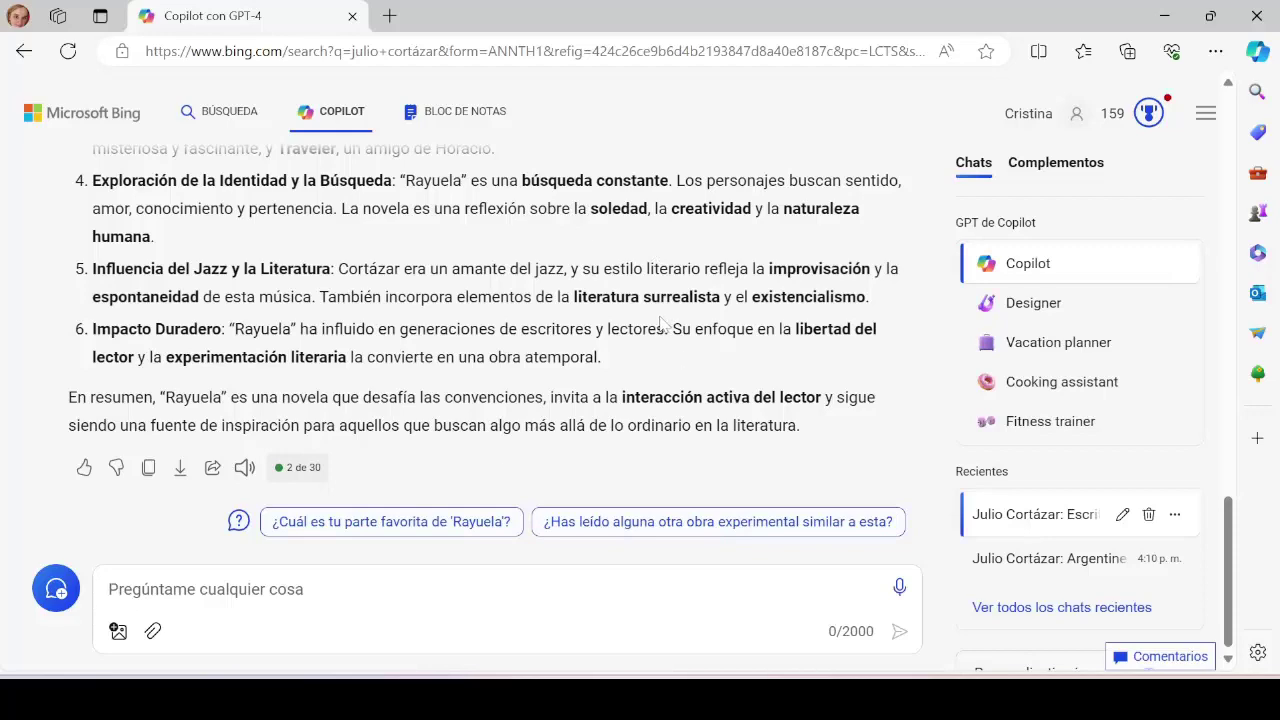
# - Switch to File Explorer and open the Casa tomada PDF from the Copilot folder in Documents with Microsoft Edge
pyautogui.hotkey('alt', 'Tab')
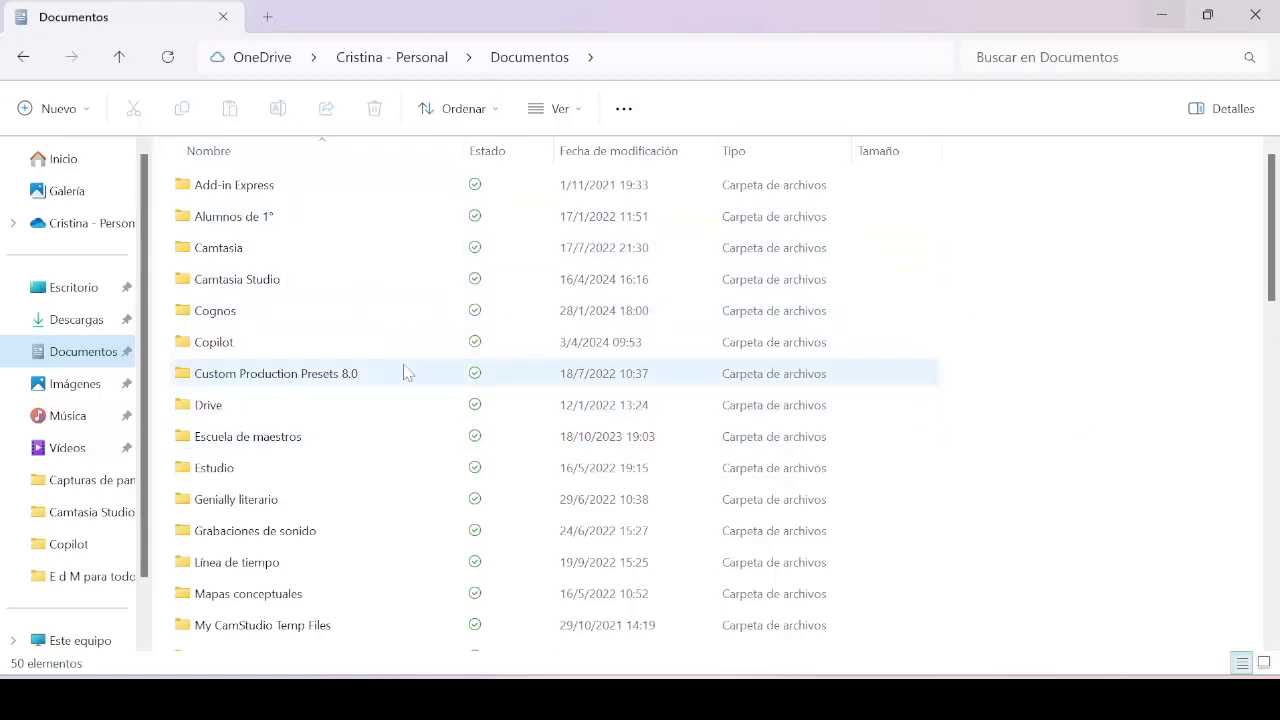
pyautogui.moveTo(405, 372)
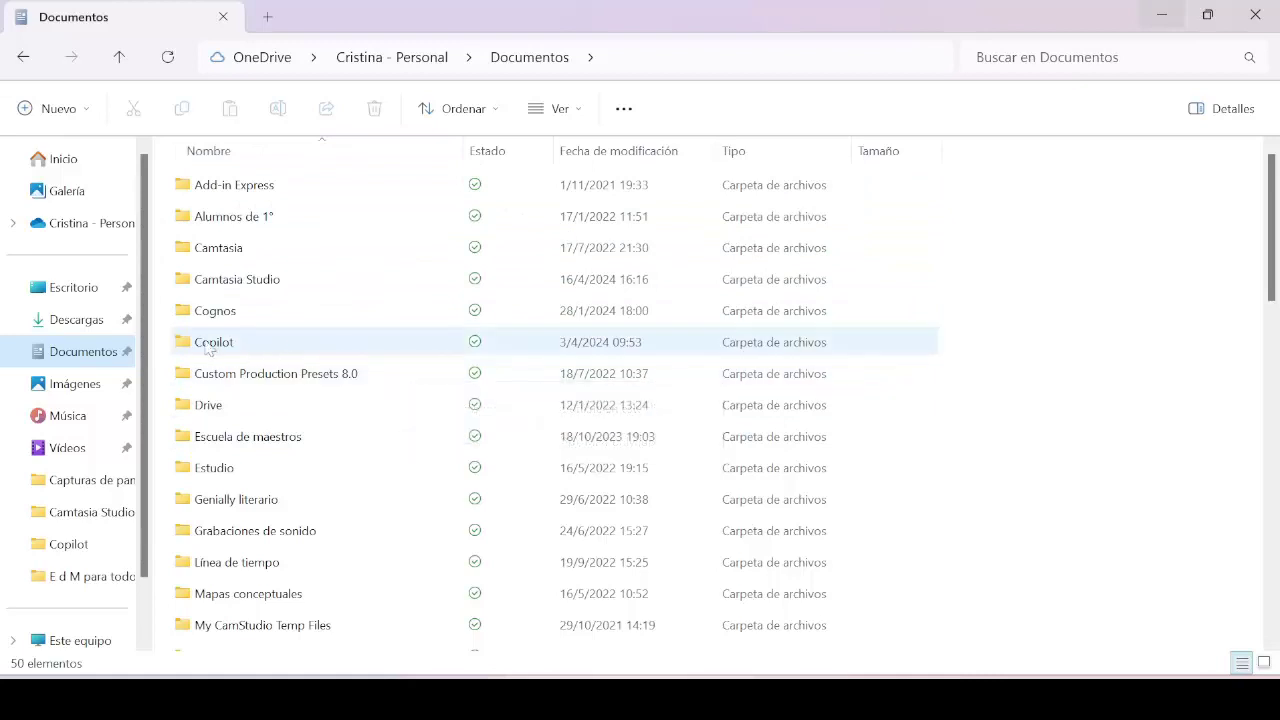
pyautogui.moveTo(237, 347)
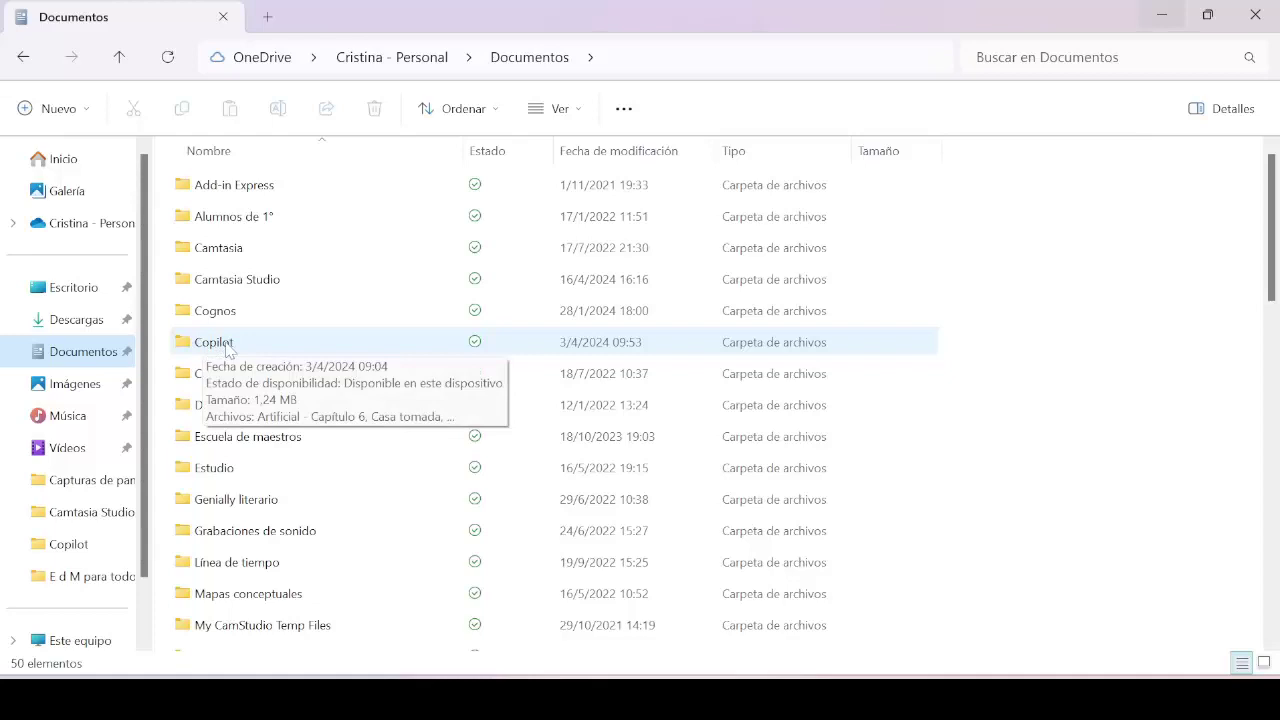
pyautogui.doubleClick(226, 346)
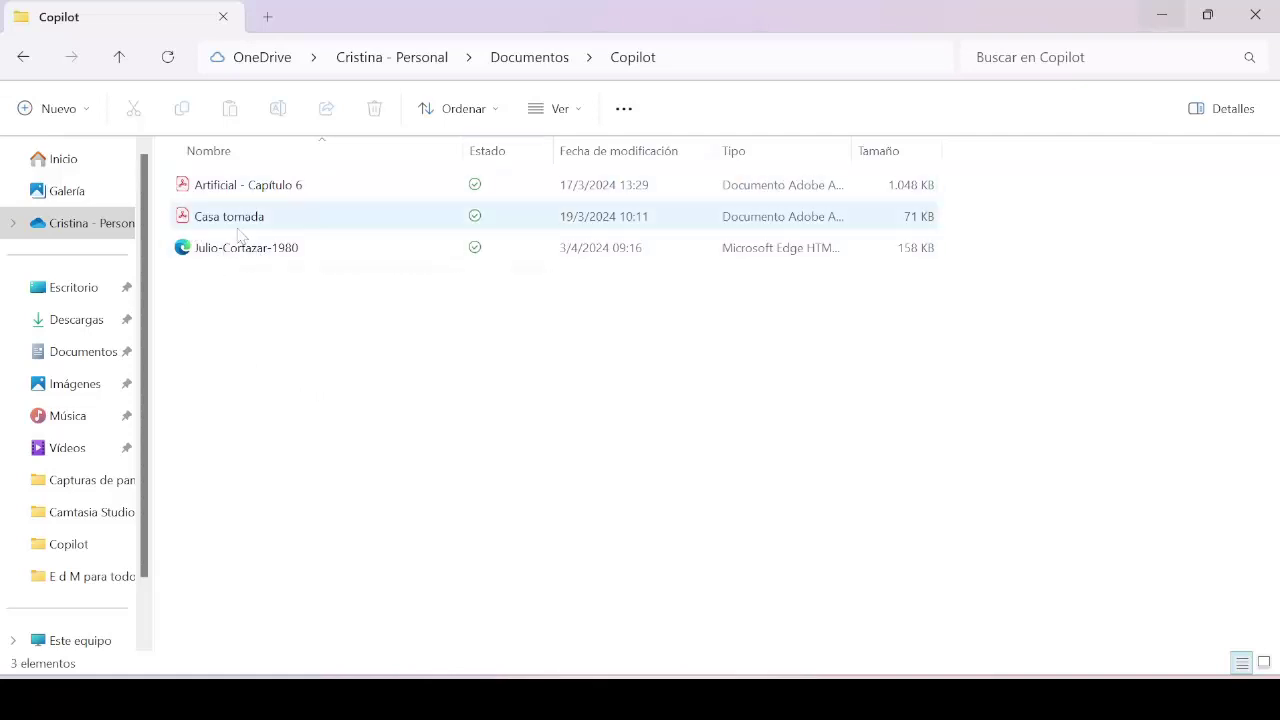
pyautogui.moveTo(238, 234)
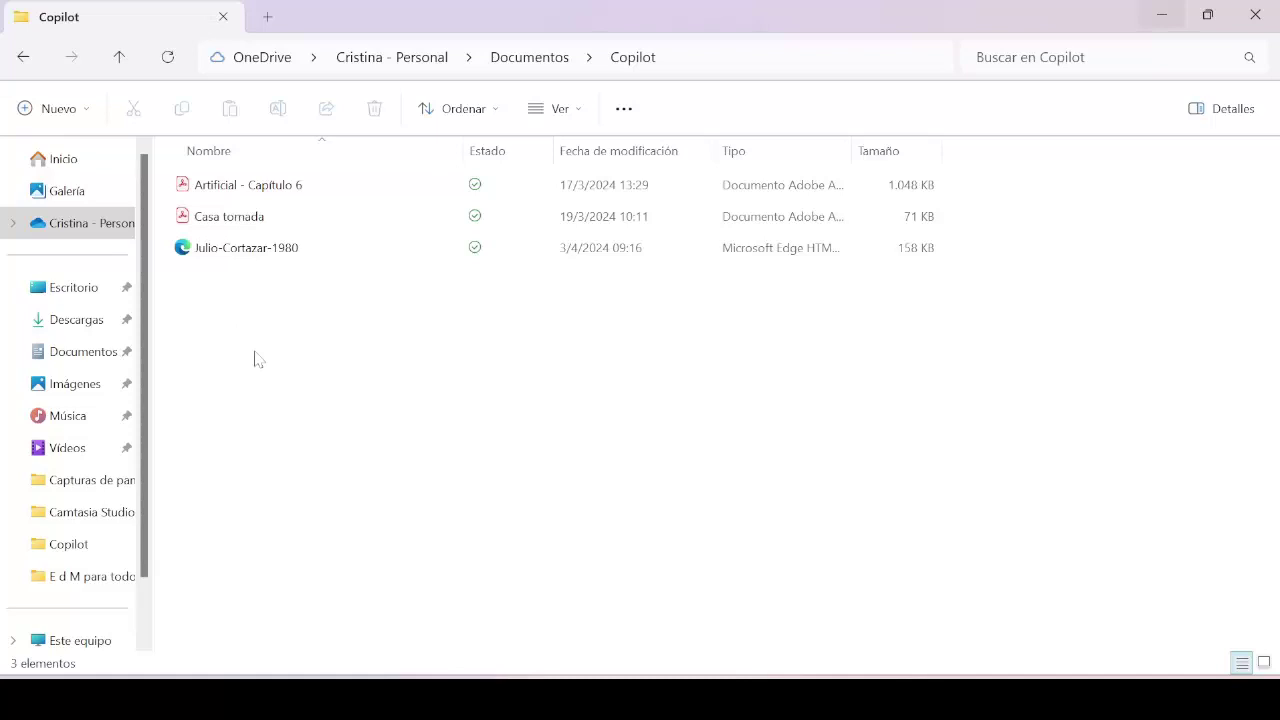
pyautogui.rightClick(221, 226)
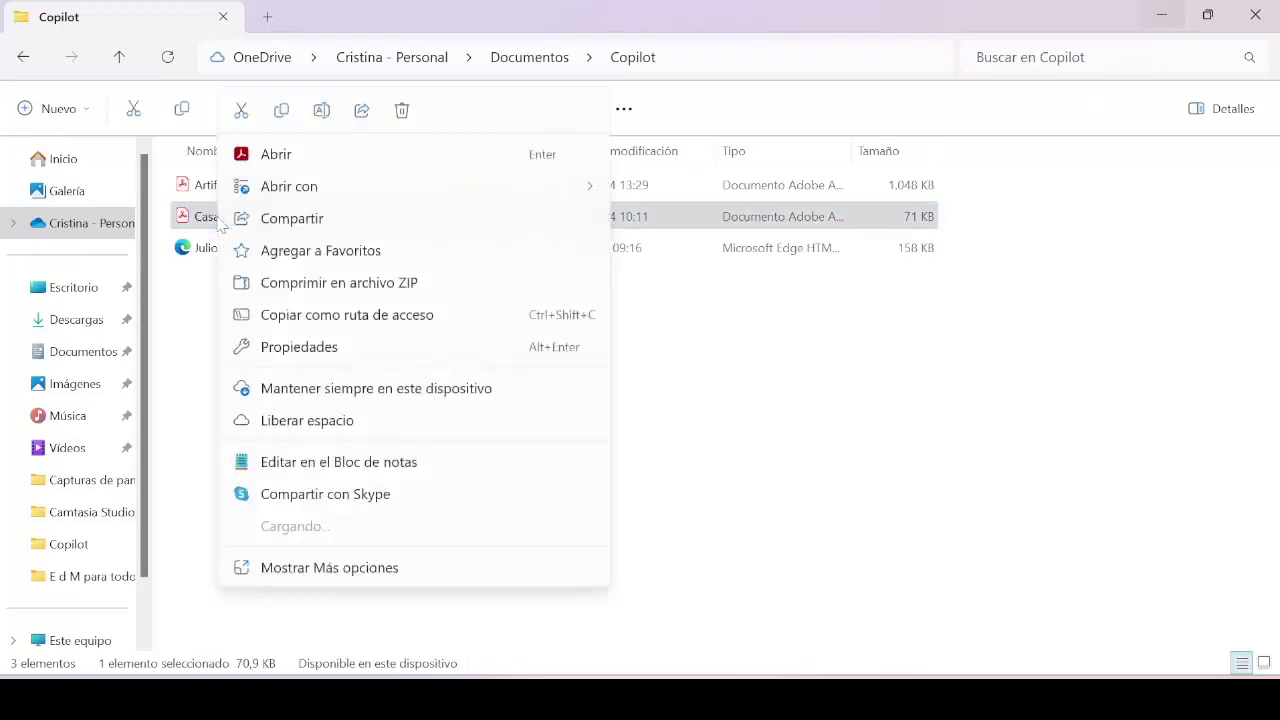
pyautogui.moveTo(279, 199)
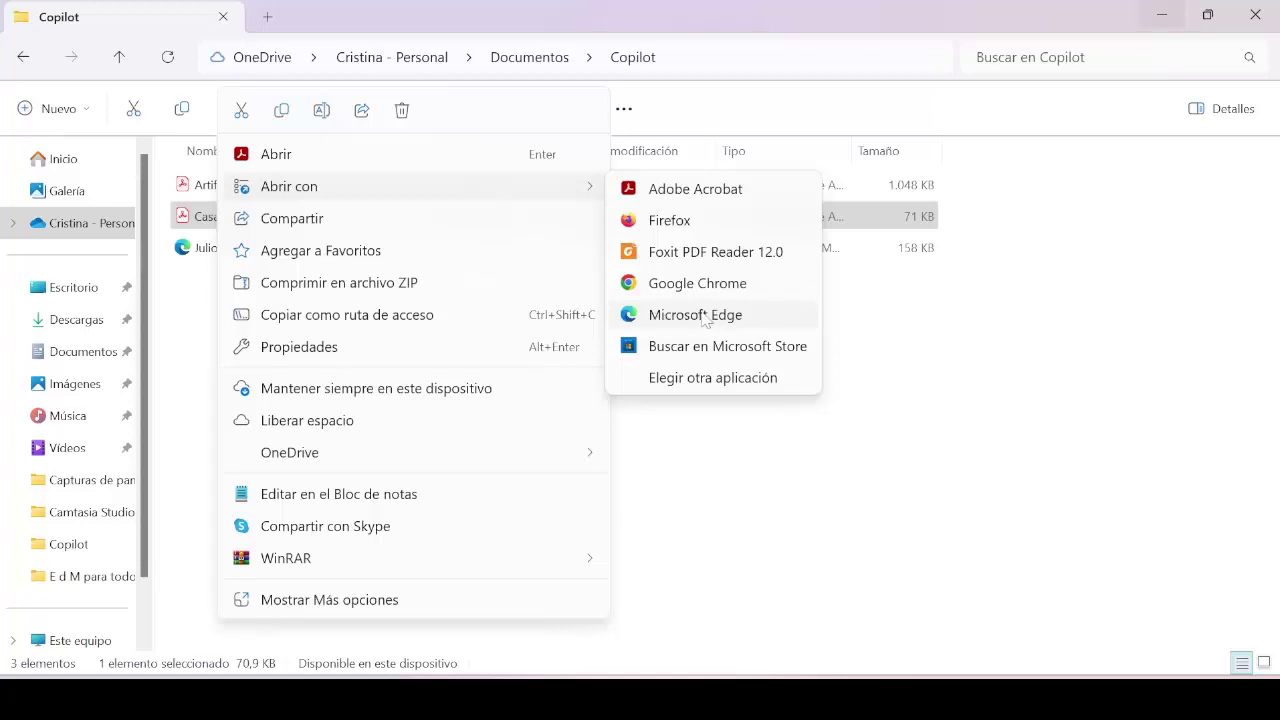
pyautogui.click(705, 319)
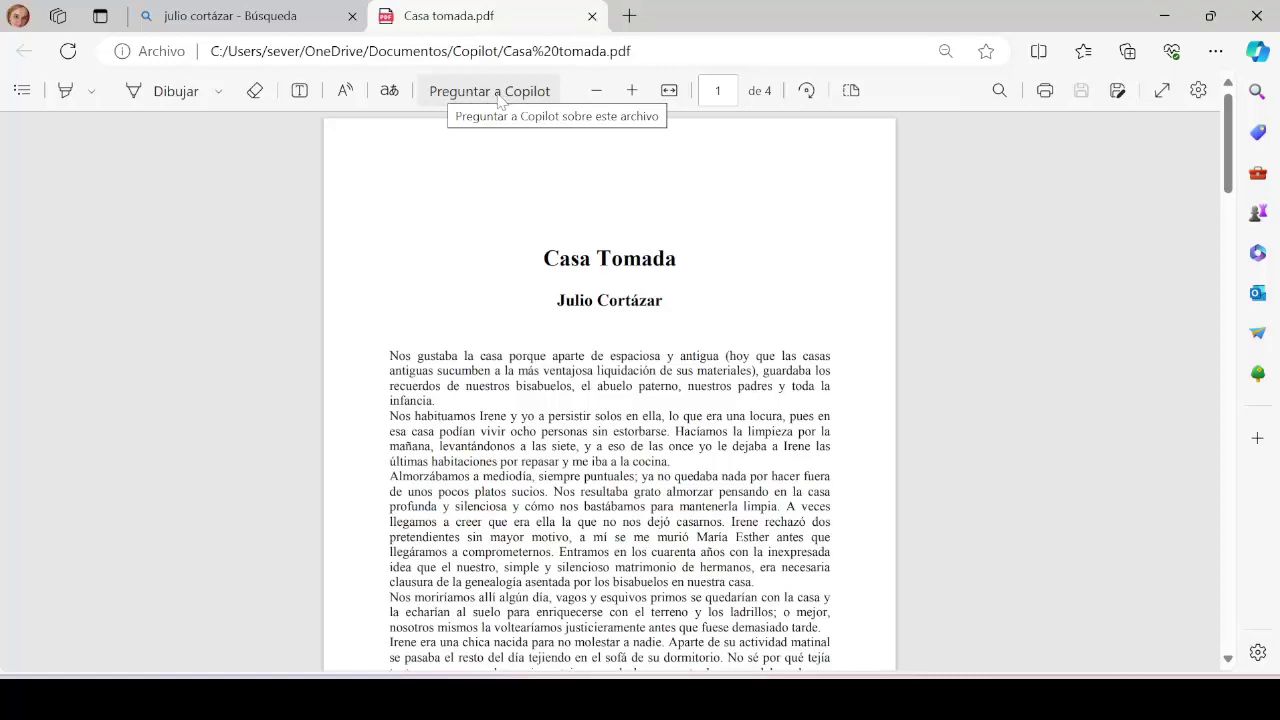
# - Open the Copilot chat for the Casa tomada PDF and review its document suggestions and conversation styles, leaving no story text selected
pyautogui.click(499, 93)
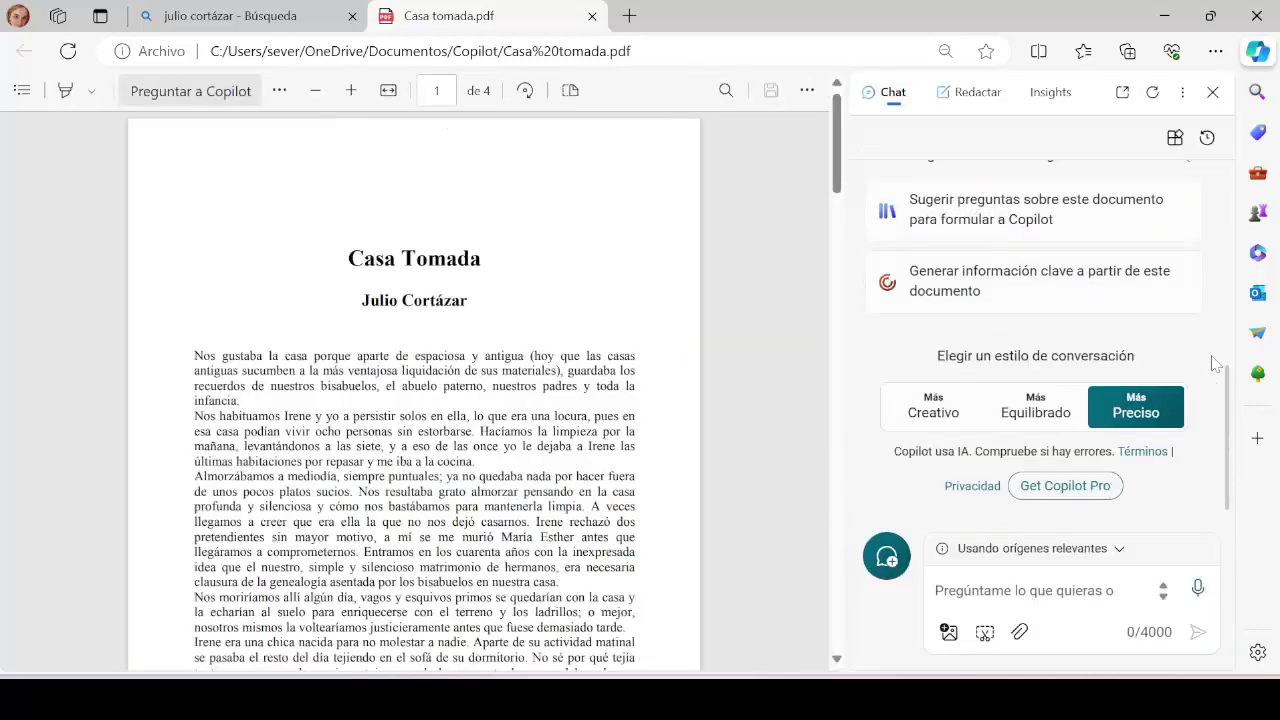
pyautogui.scroll(5, 1108, 175)
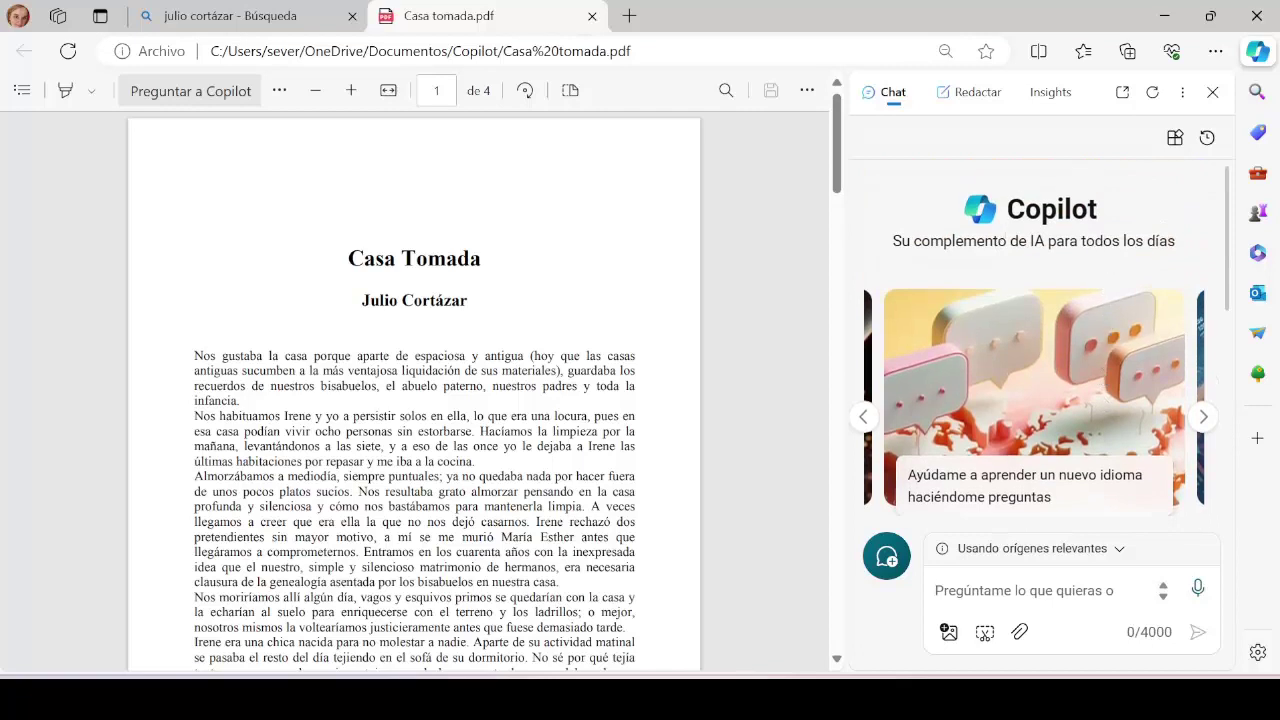
pyautogui.scroll(-5, 1104, 261)
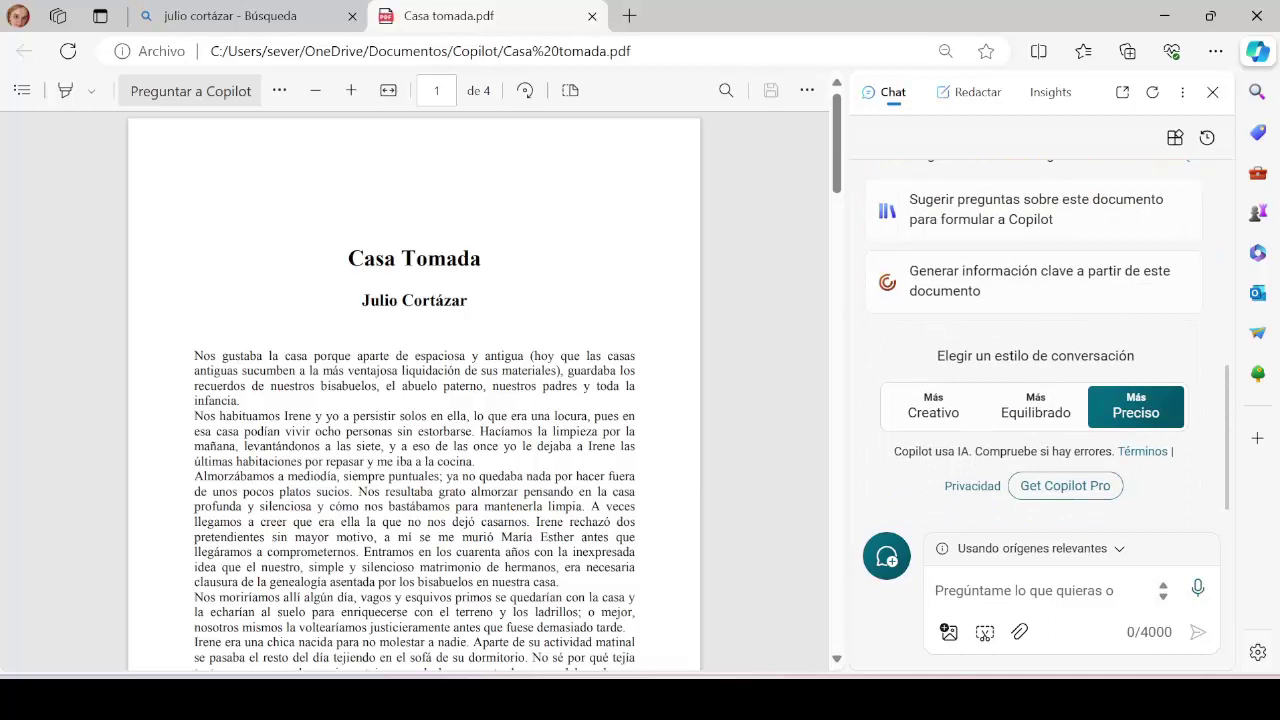
pyautogui.moveTo(260, 370); pyautogui.dragTo(533, 540)
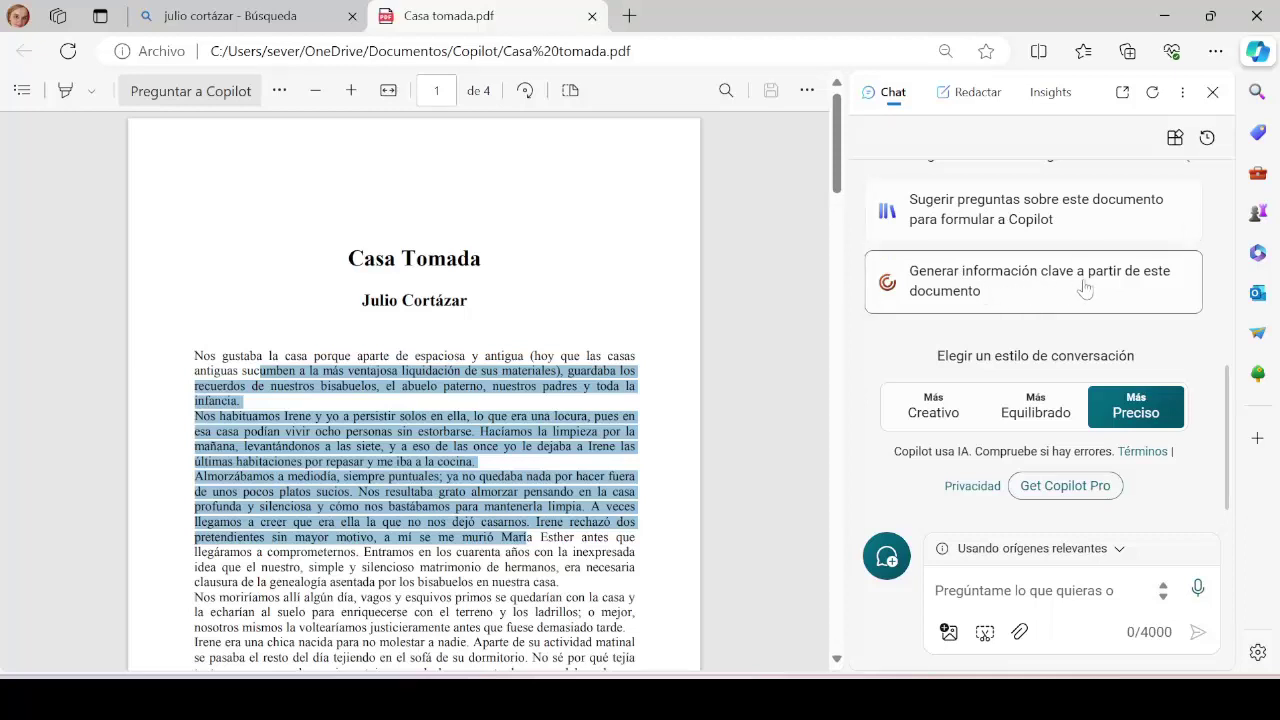
pyautogui.click(791, 338)
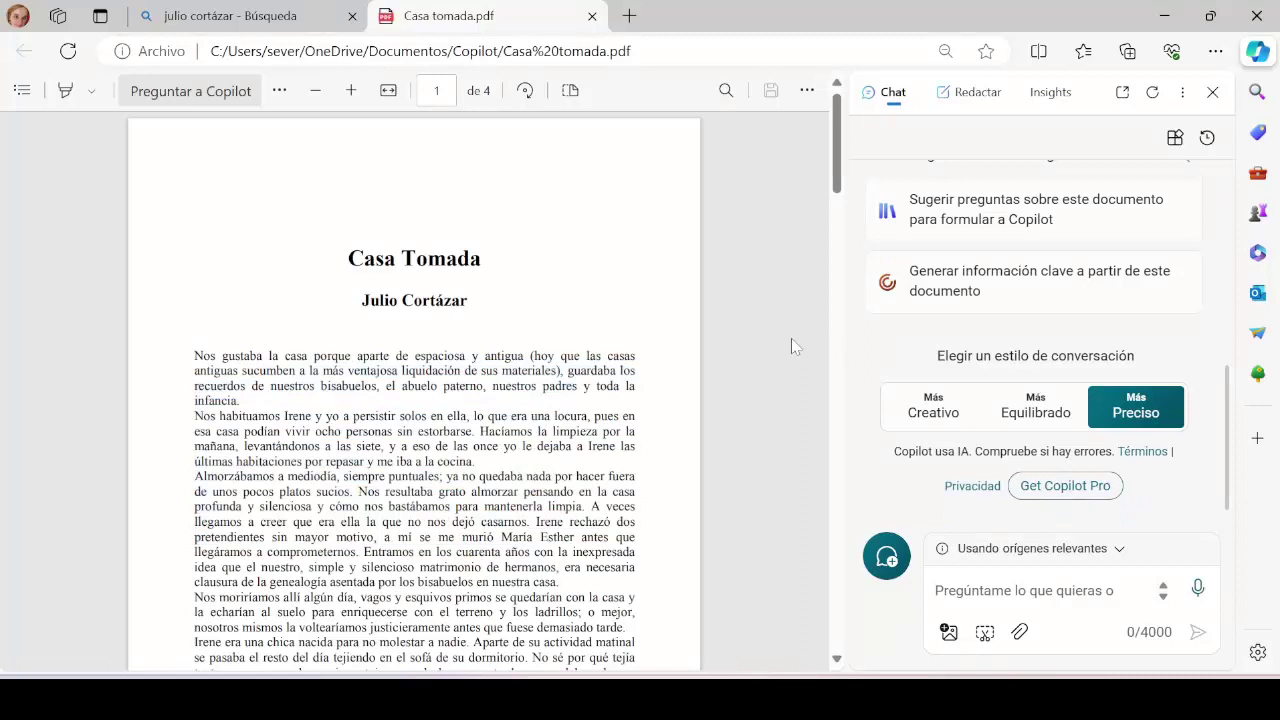